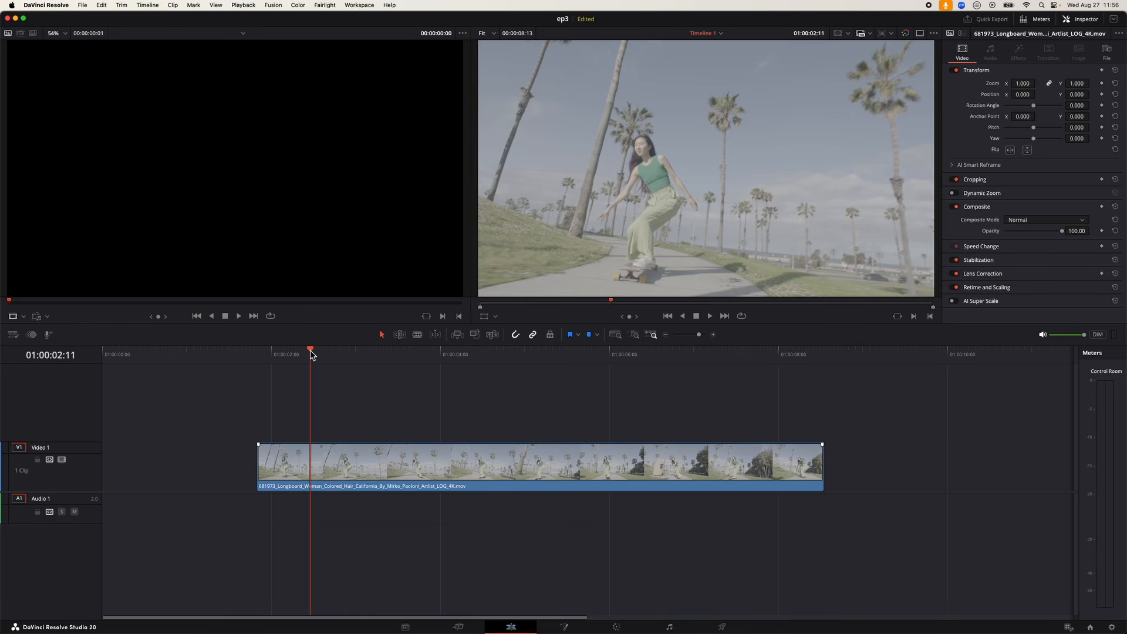
- On the Color page, add a serial node after node 01, place it near the end of the graph and label it "output"
left_click_drag(311, 354, 403, 365)
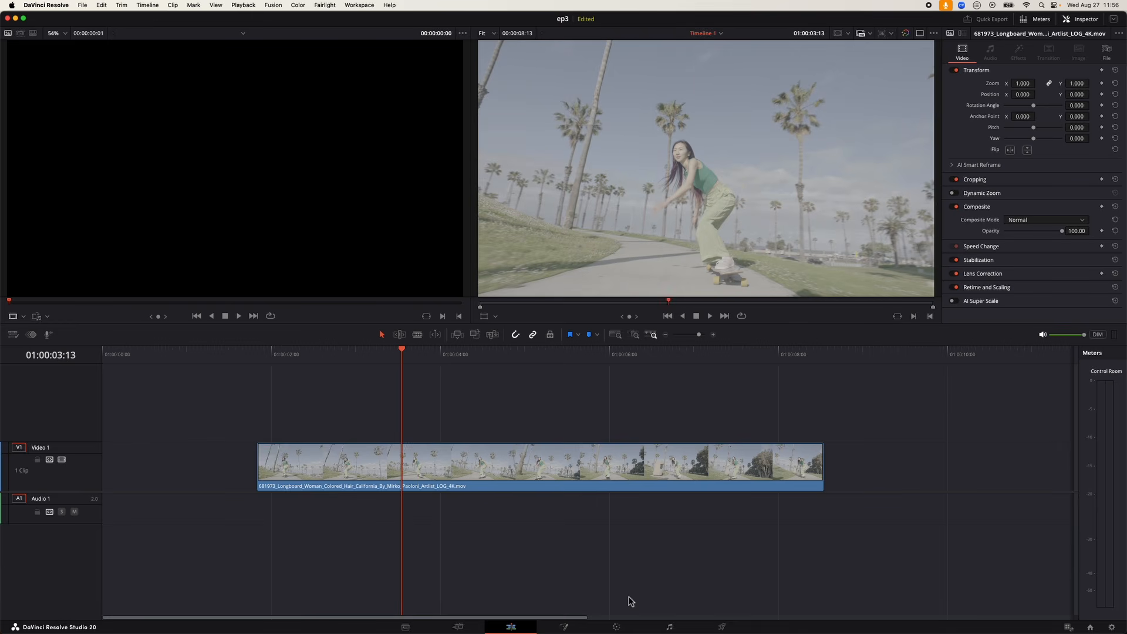
left_click(616, 626)
right_click(504, 219)
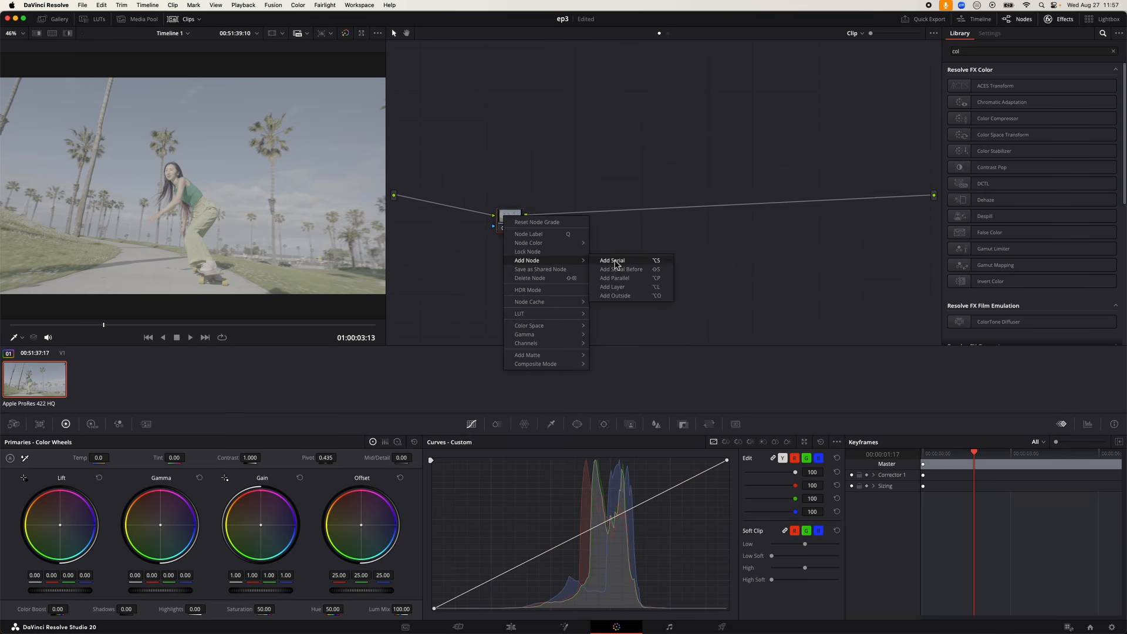
left_click(614, 260)
left_click_drag(556, 228, 857, 225)
right_click(857, 223)
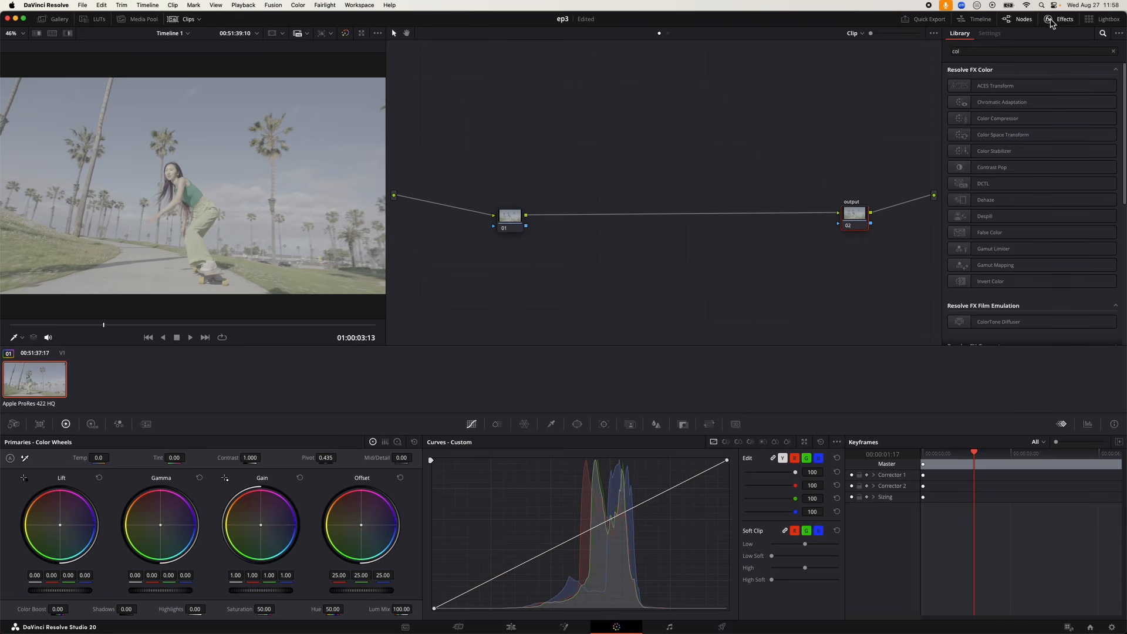
- Apply the second ARRI_LogC3-to-Gamma24_Rec LUT from the Arri folder to the output node
left_click(1050, 22)
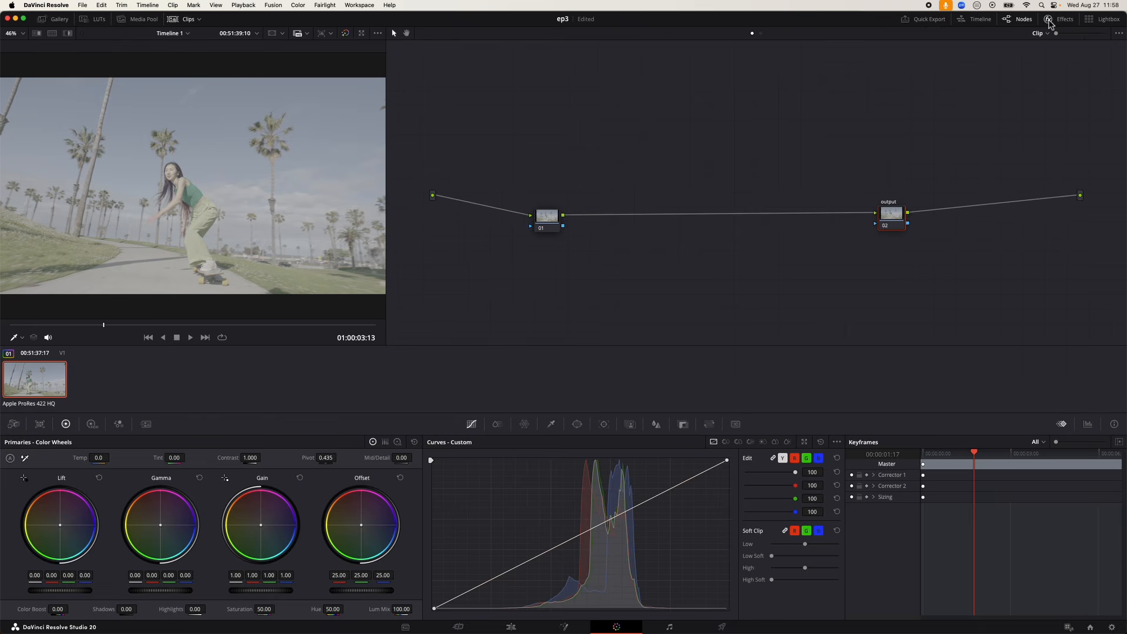
left_click(94, 22)
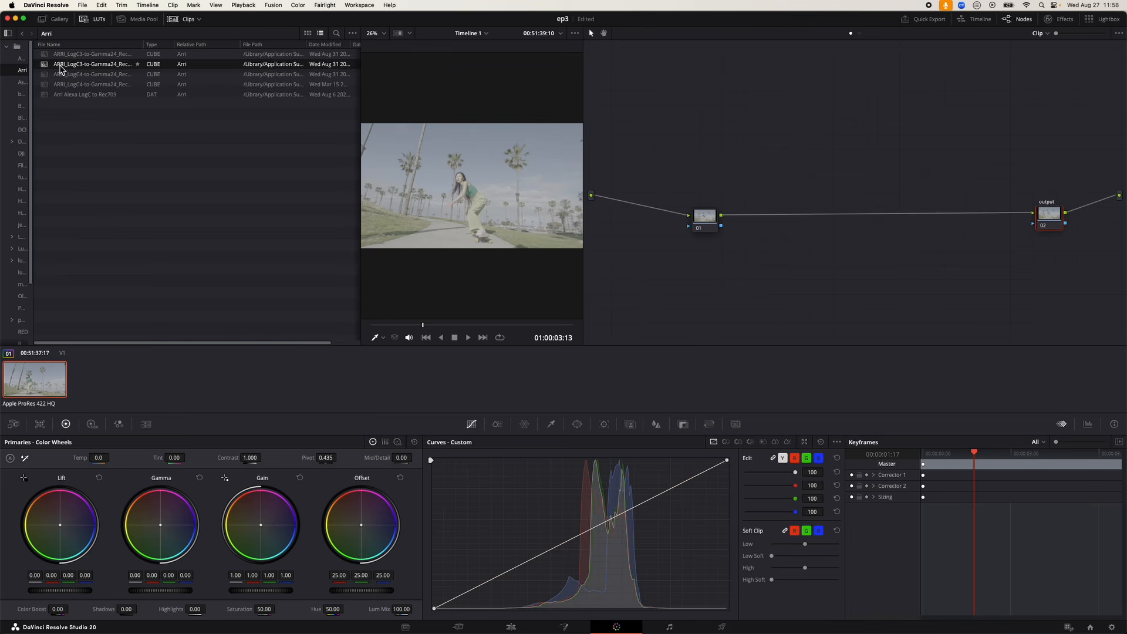
left_click_drag(60, 69, 1049, 221)
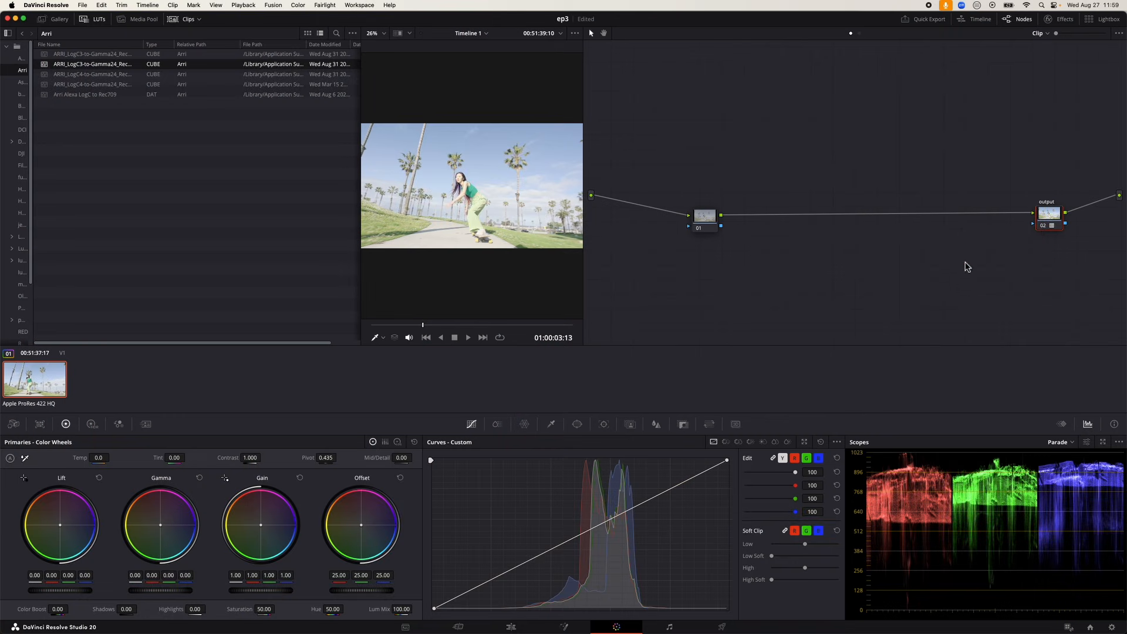
- Disable the output node and float the Parade and Waveform scopes in a separate window below the node graph
left_click(1043, 226)
left_click_drag(710, 223, 671, 223)
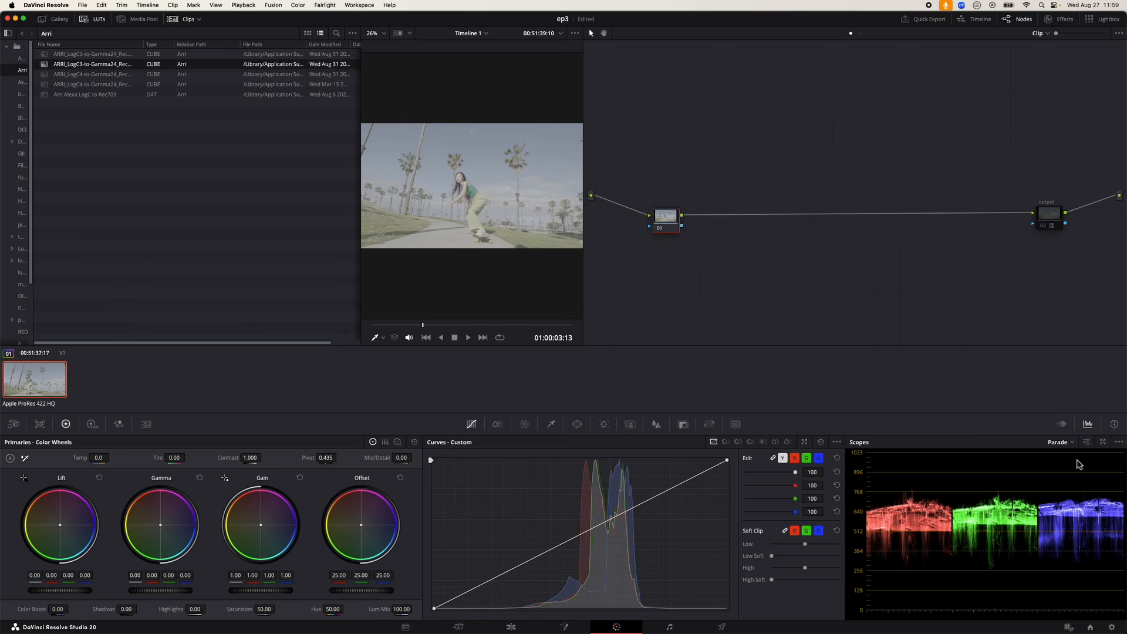
left_click(1103, 442)
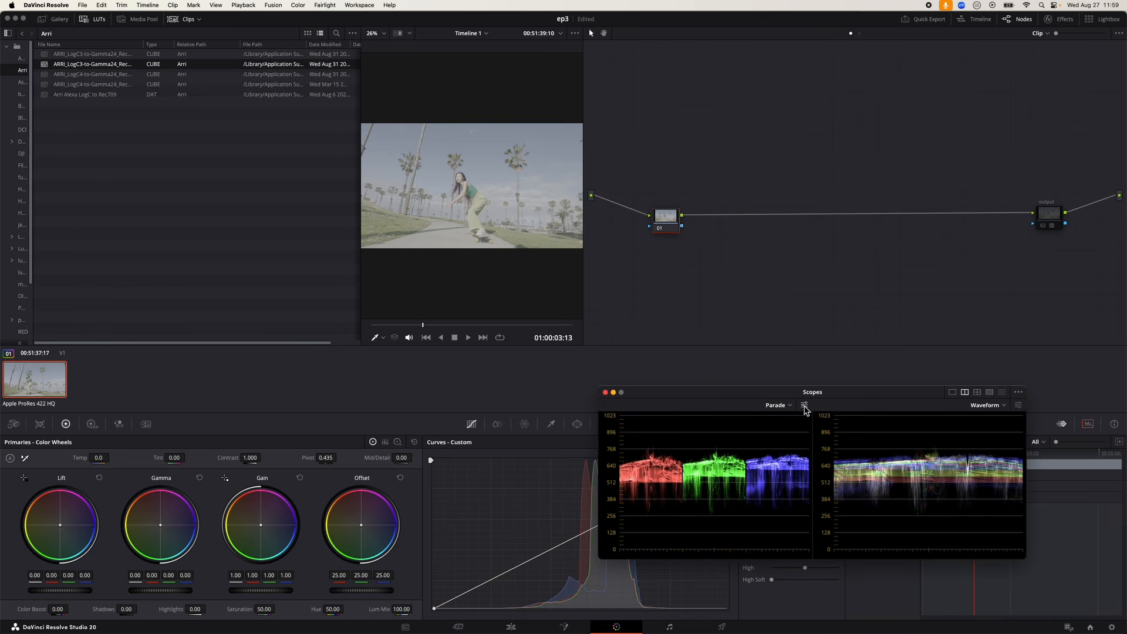
left_click_drag(641, 402, 739, 446)
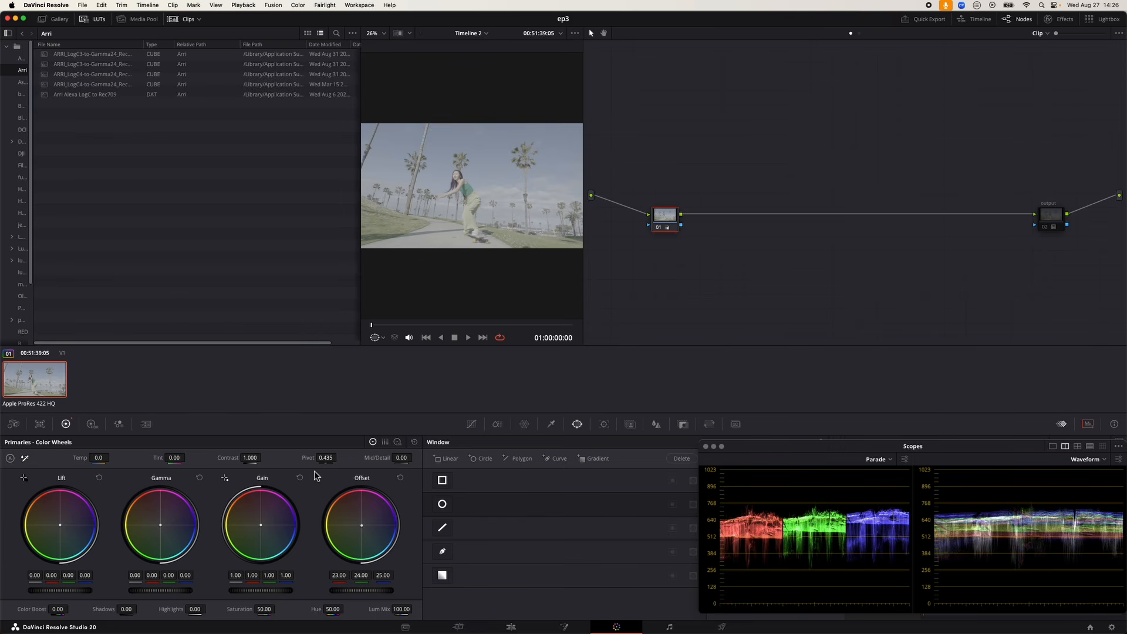
- Set the pivot of node 01 to 0.390 in the primaries
left_click(326, 459)
- Examine the display settings of the Parade and Waveform scopes, including the low and high reference levels
left_click(904, 459)
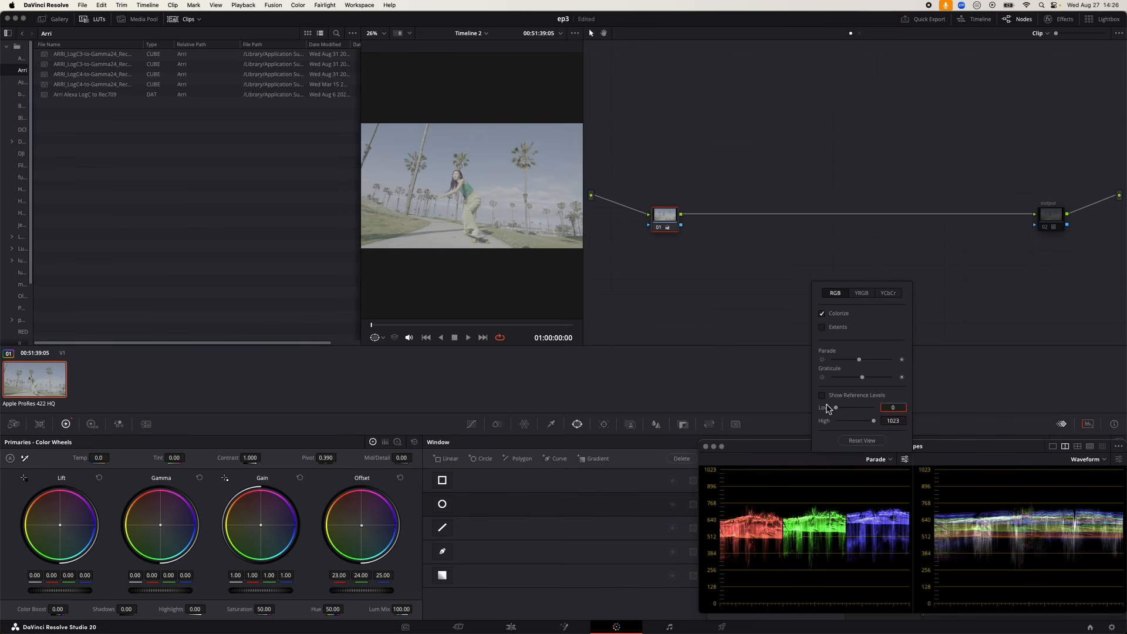
left_click(892, 408)
left_click(750, 545)
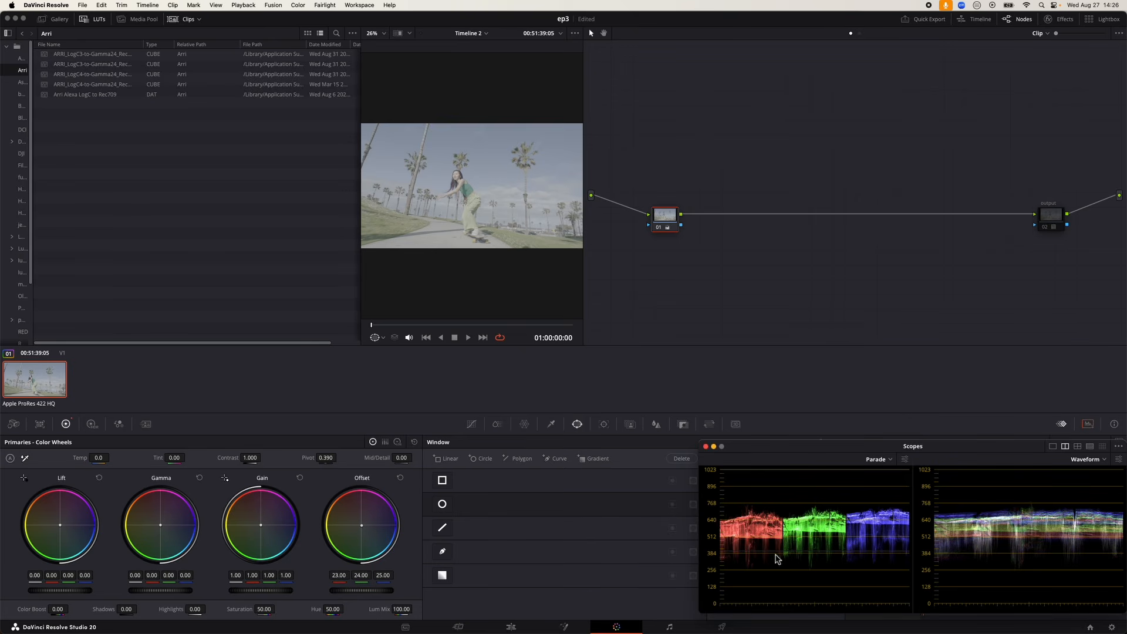
left_click(1118, 459)
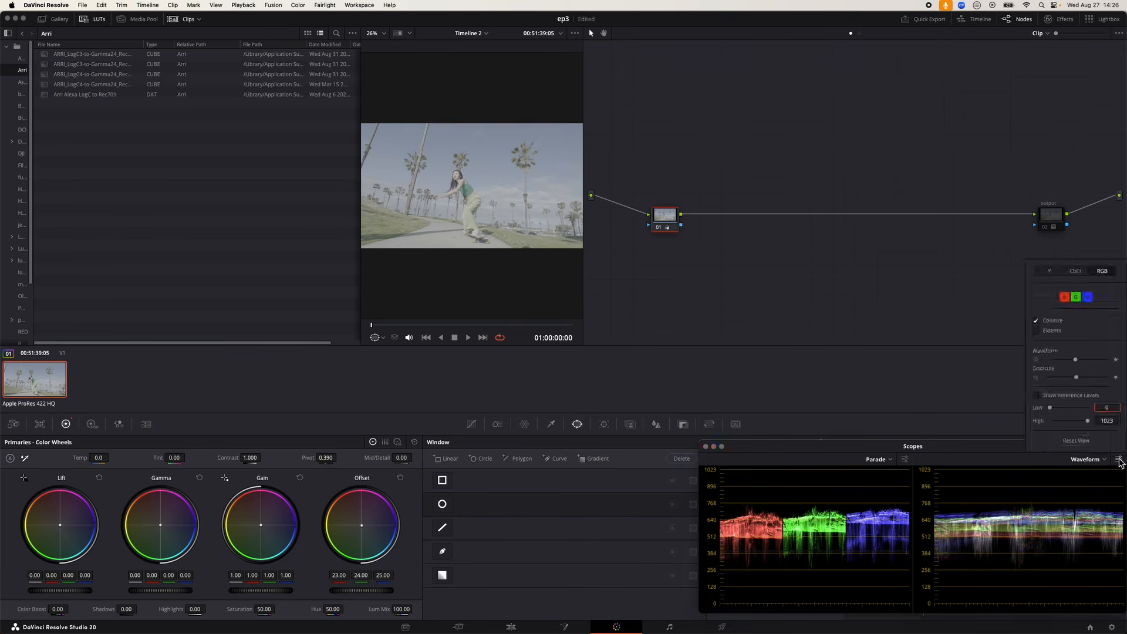
left_click(1037, 397)
left_click(971, 449)
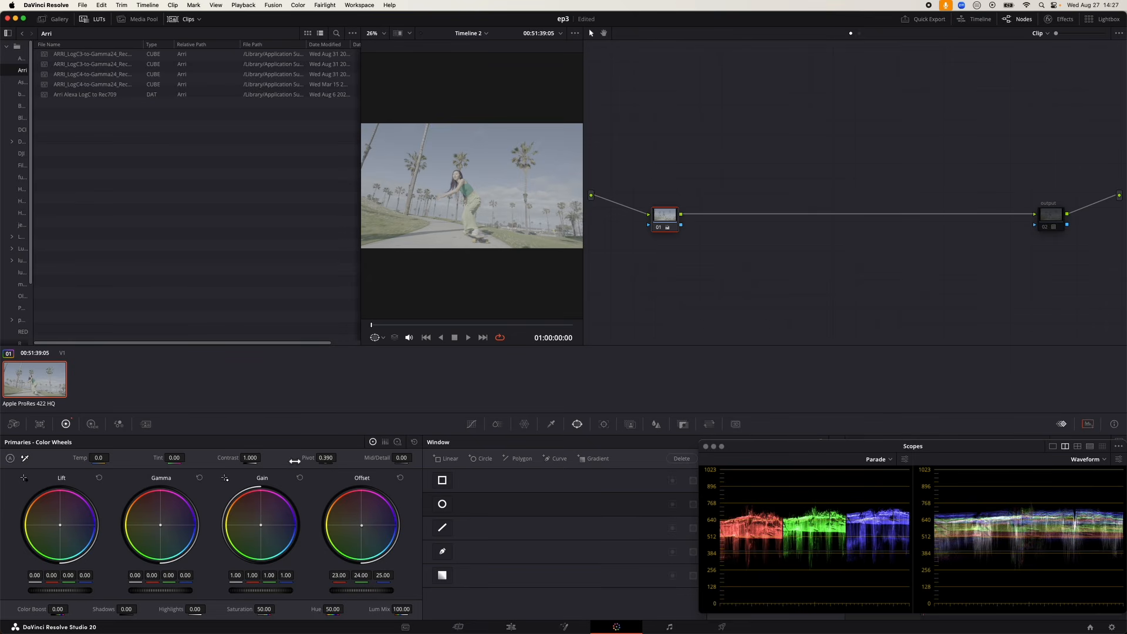
- Try out a contrast change on node 01 in the primaries
left_click_drag(254, 458, 194, 457)
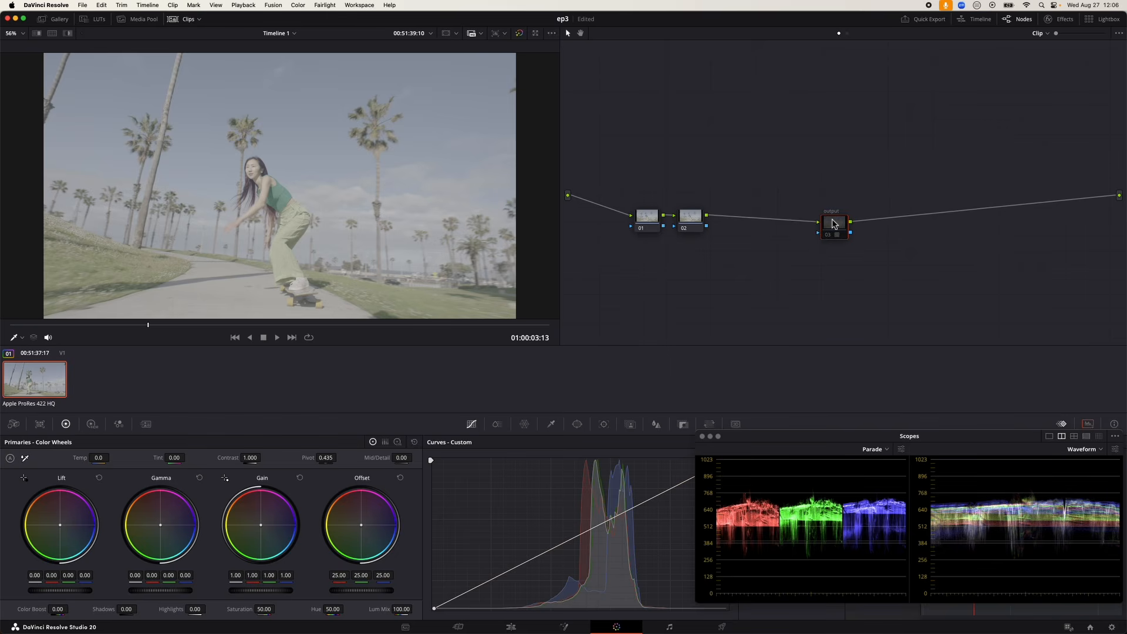
- Lower the Global exposure of node 01 to -1.00 in the HDR wheels and compare the node off and on
left_click_drag(834, 223, 836, 218)
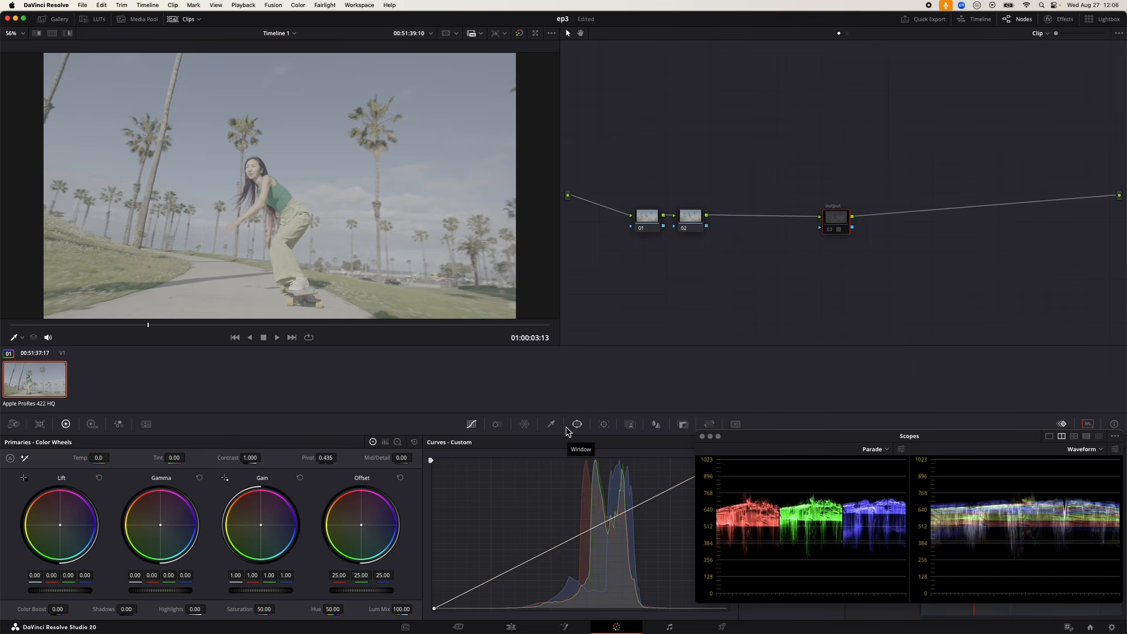
left_click(654, 222)
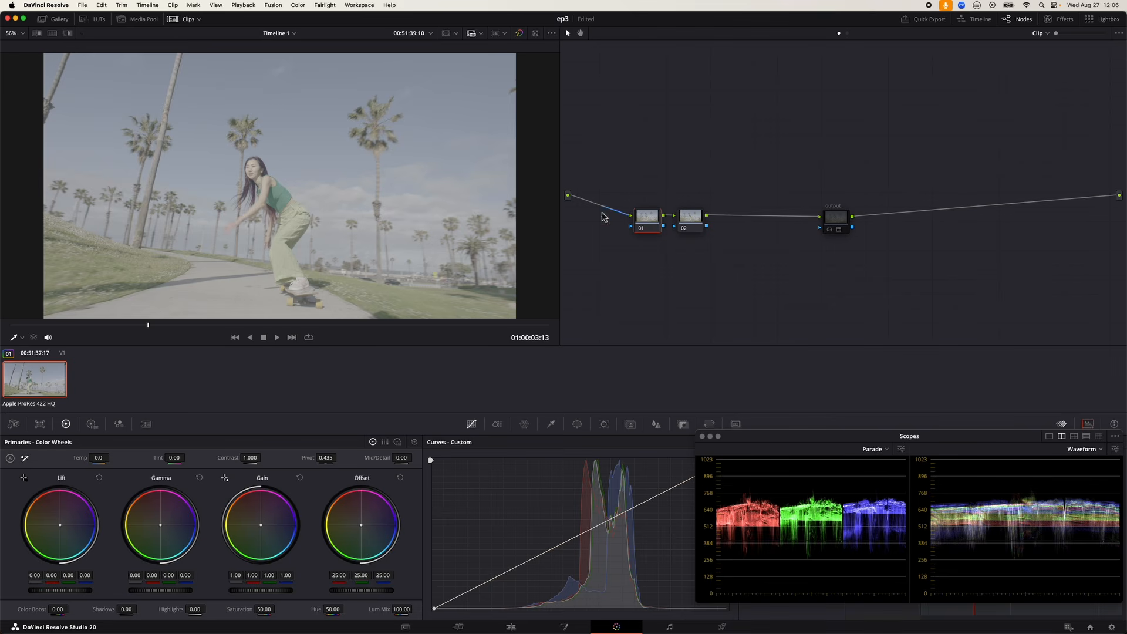
left_click(91, 424)
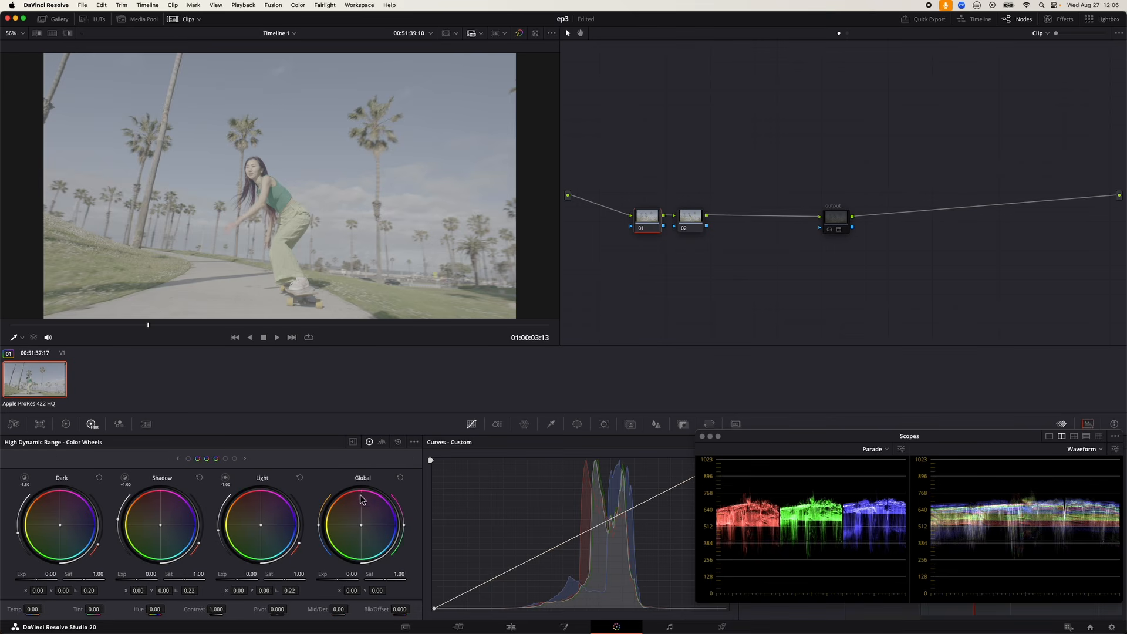
left_click_drag(354, 574, 326, 574)
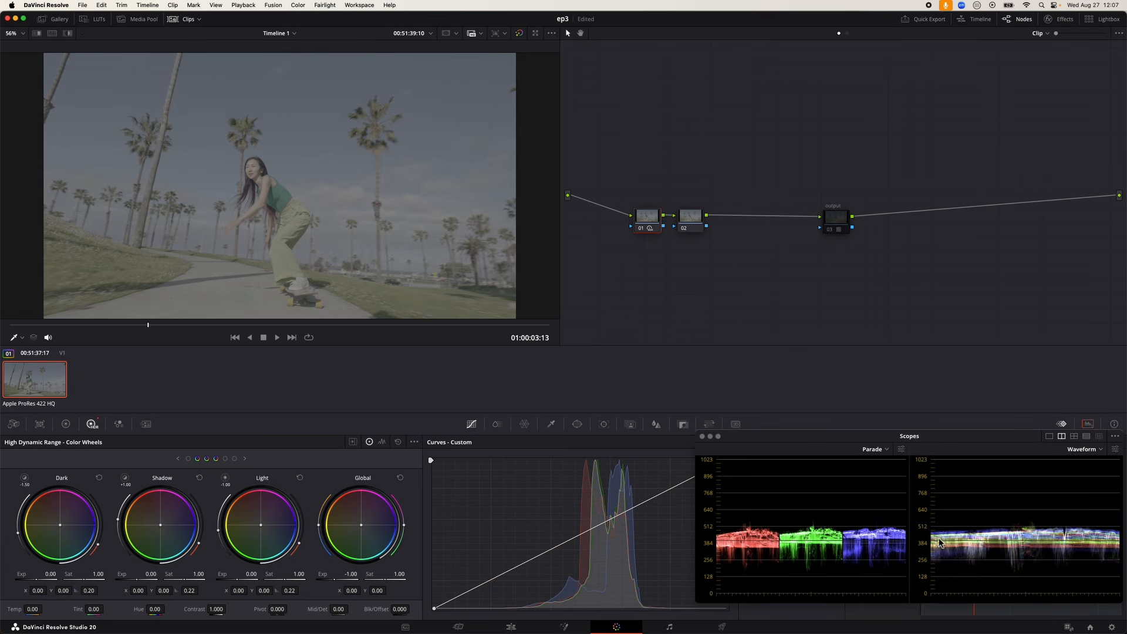
left_click(640, 229)
left_click(639, 228)
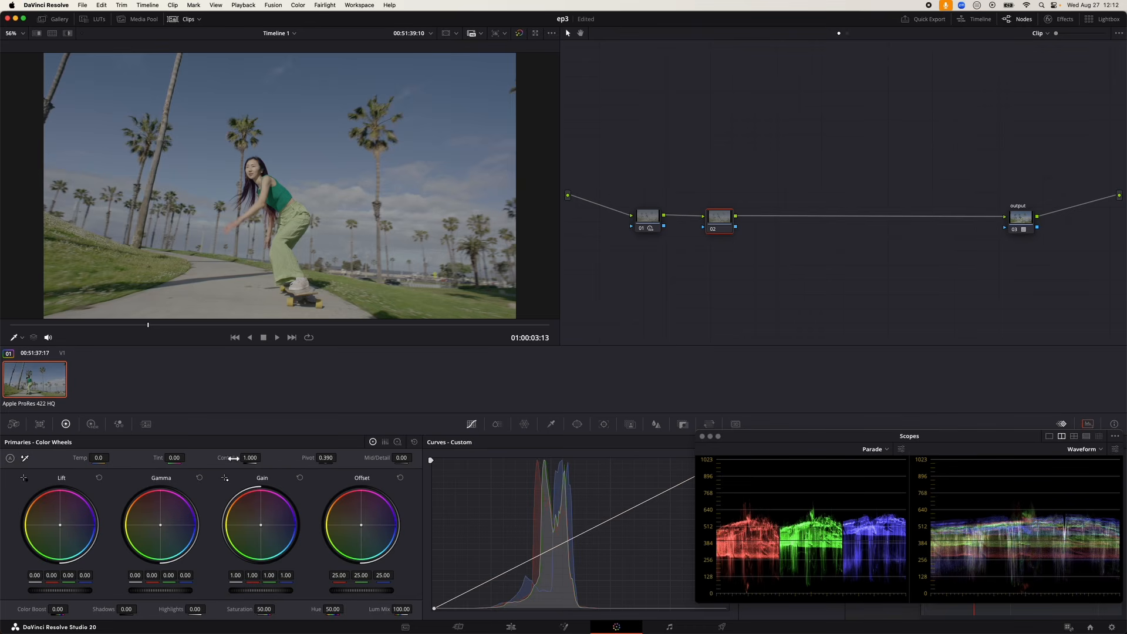
- Raise the contrast of node 02 to 1.150
left_click_drag(227, 461, 271, 461)
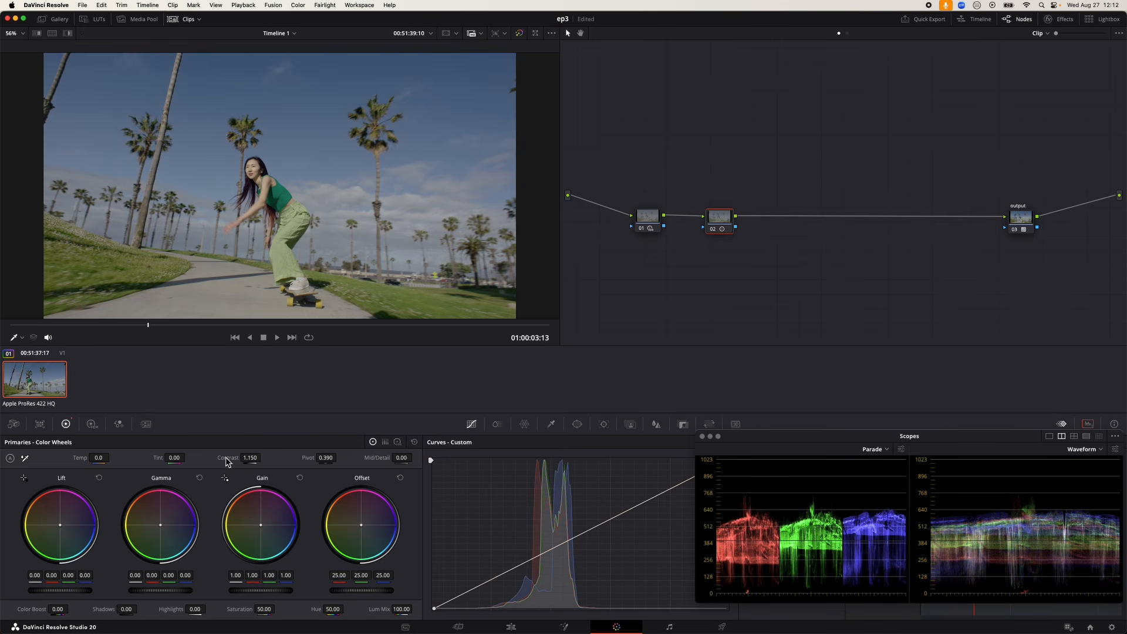
- Add a serial node after node 02 and set its gain to 1.18 and its lift to -0.04
right_click(717, 221)
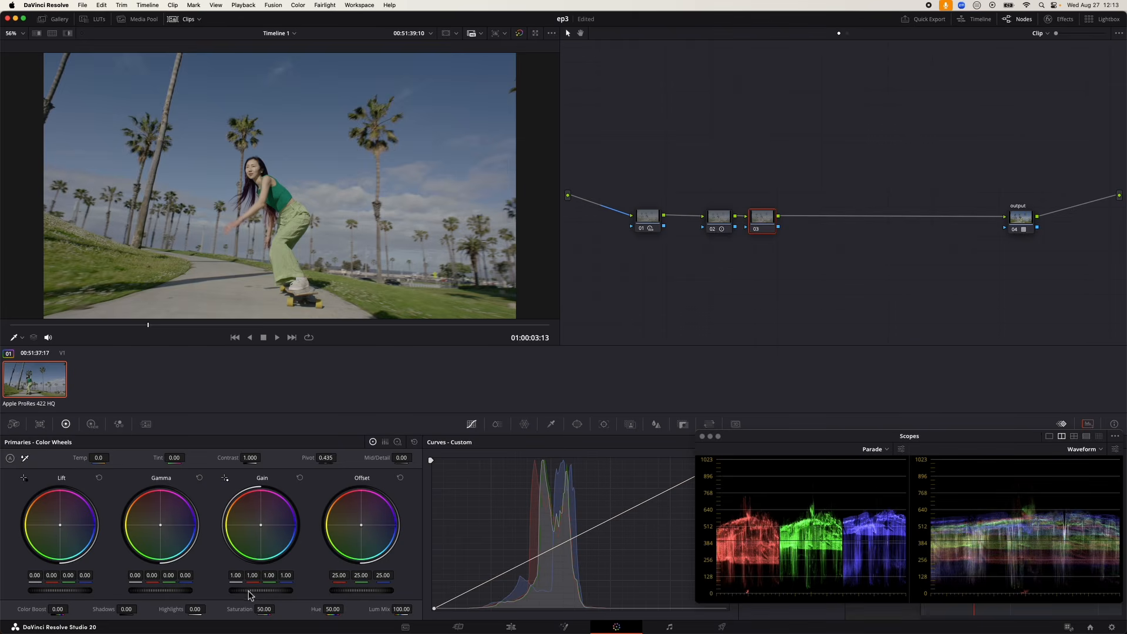
left_click_drag(251, 594, 276, 594)
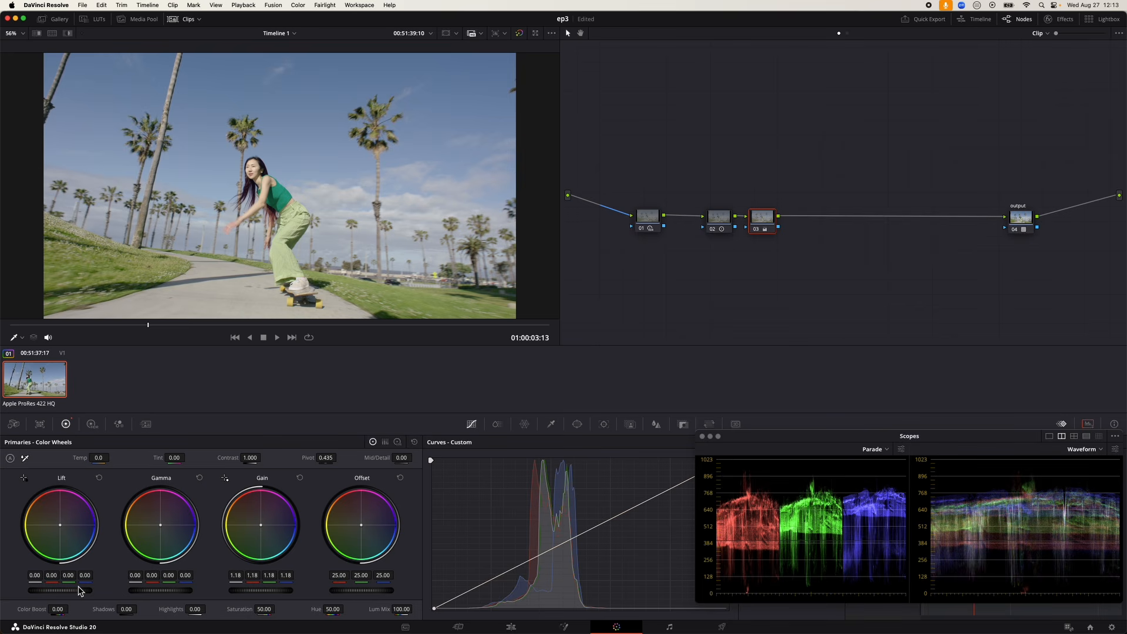
left_click_drag(60, 590, 37, 590)
- Add a serial node after node 03, place it farther along towards the output node and label it "sat"
right_click(764, 225)
mouse_move(788, 269)
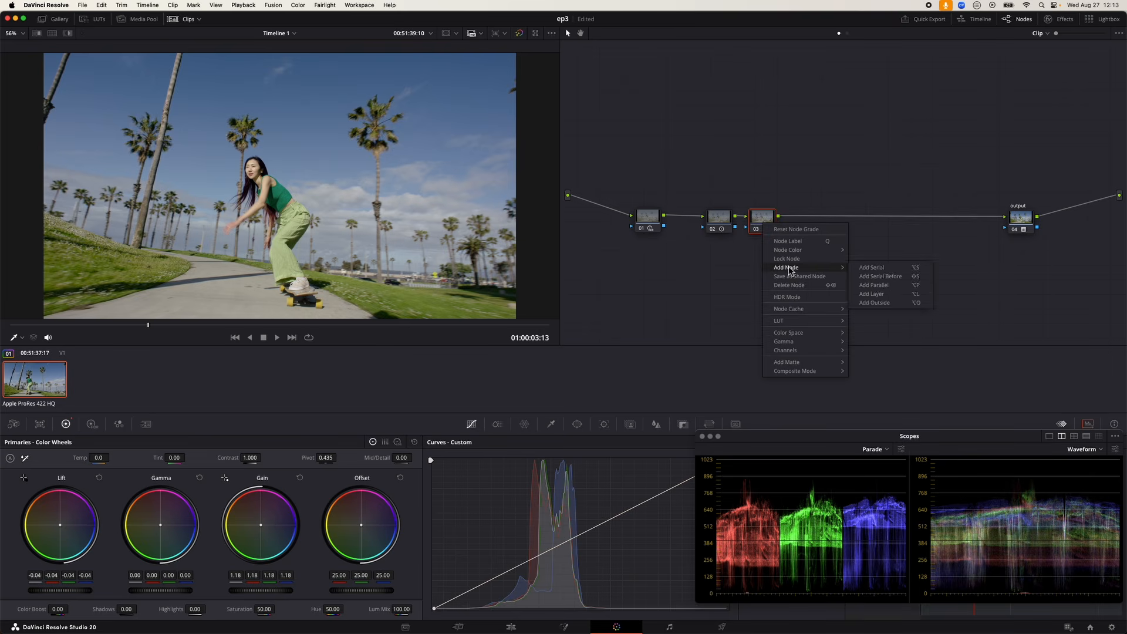
left_click(875, 268)
left_click_drag(805, 223, 878, 222)
right_click(878, 223)
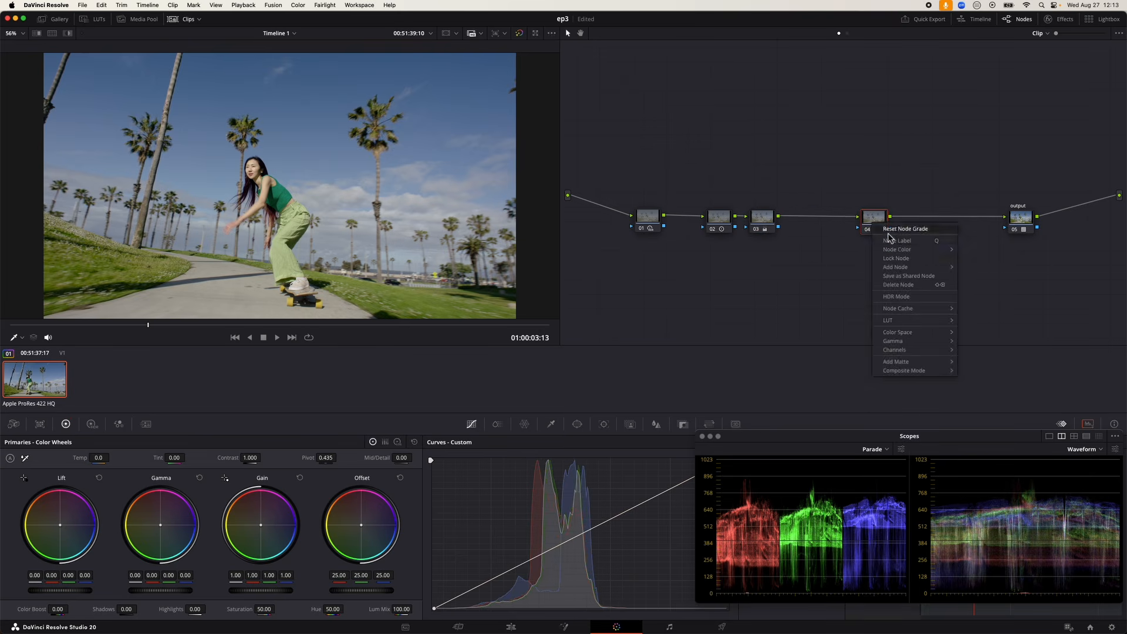
left_click(889, 240)
type("sat")
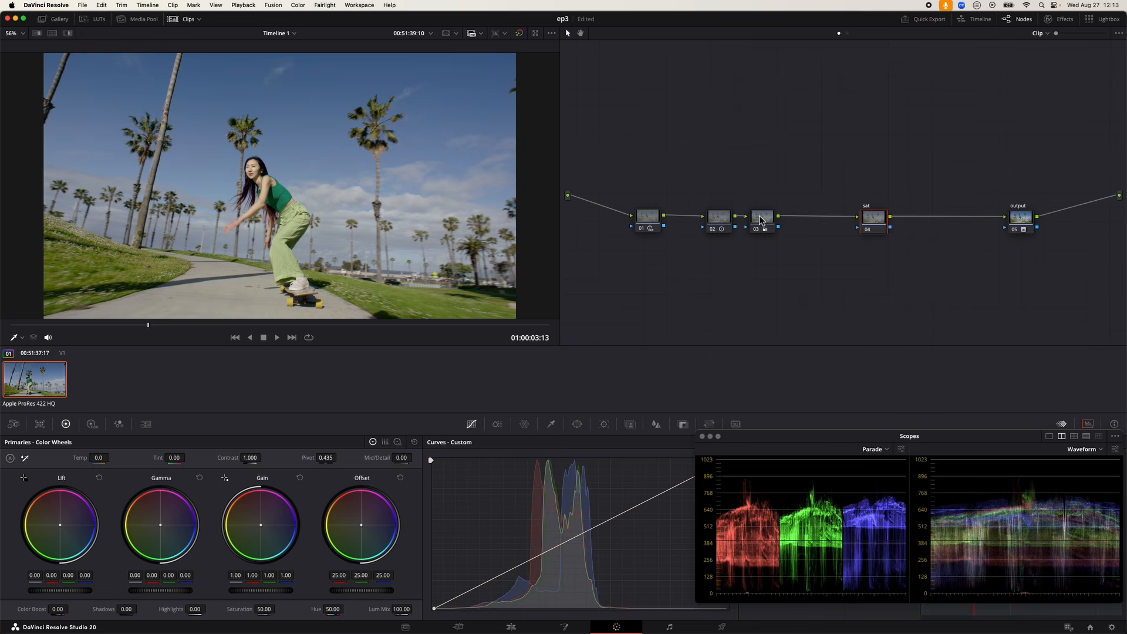
- Label node 01 "exp adj", node 02 "con" and node 03 "con2"
left_click(718, 224)
type("con")
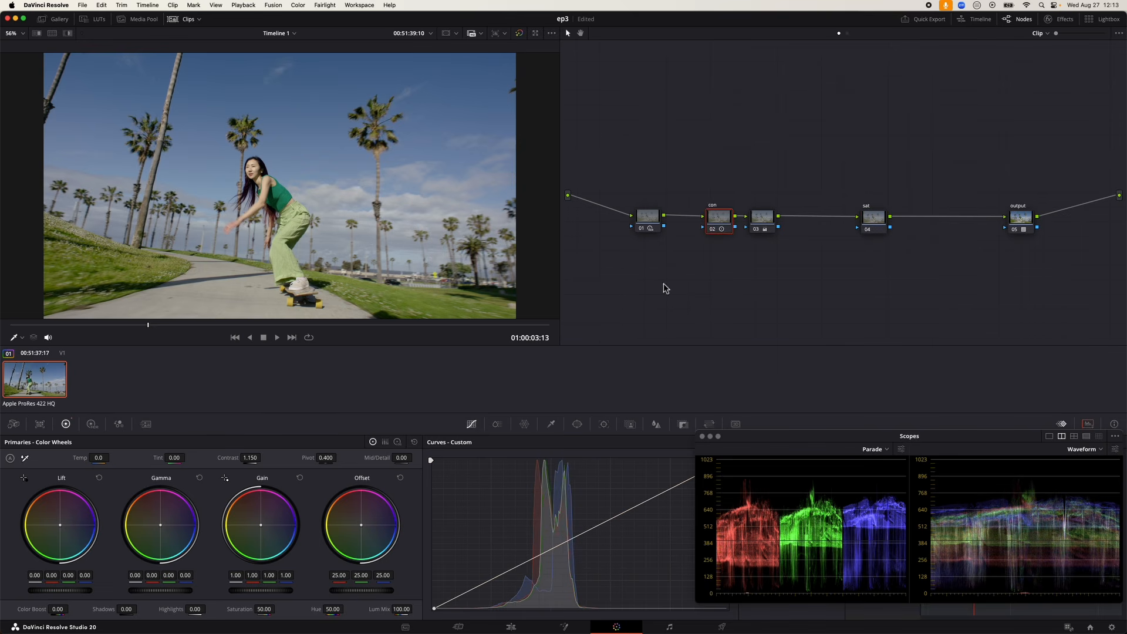
left_click(642, 214)
right_click(642, 214)
left_click(662, 233)
type("exp adj")
left_click(761, 216)
right_click(762, 216)
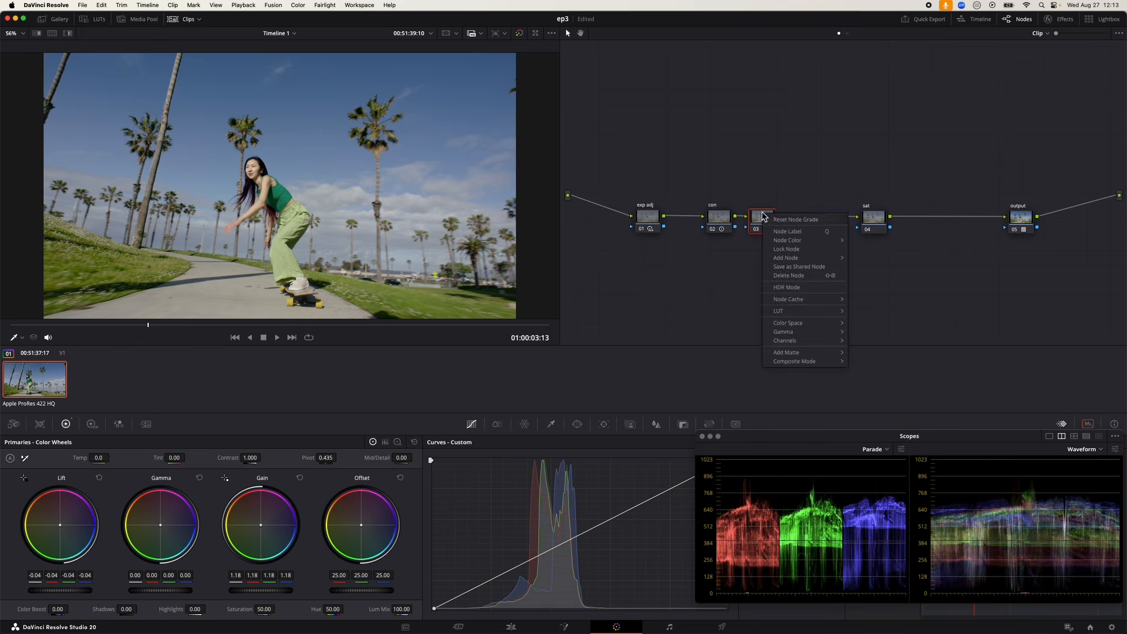
left_click(780, 233)
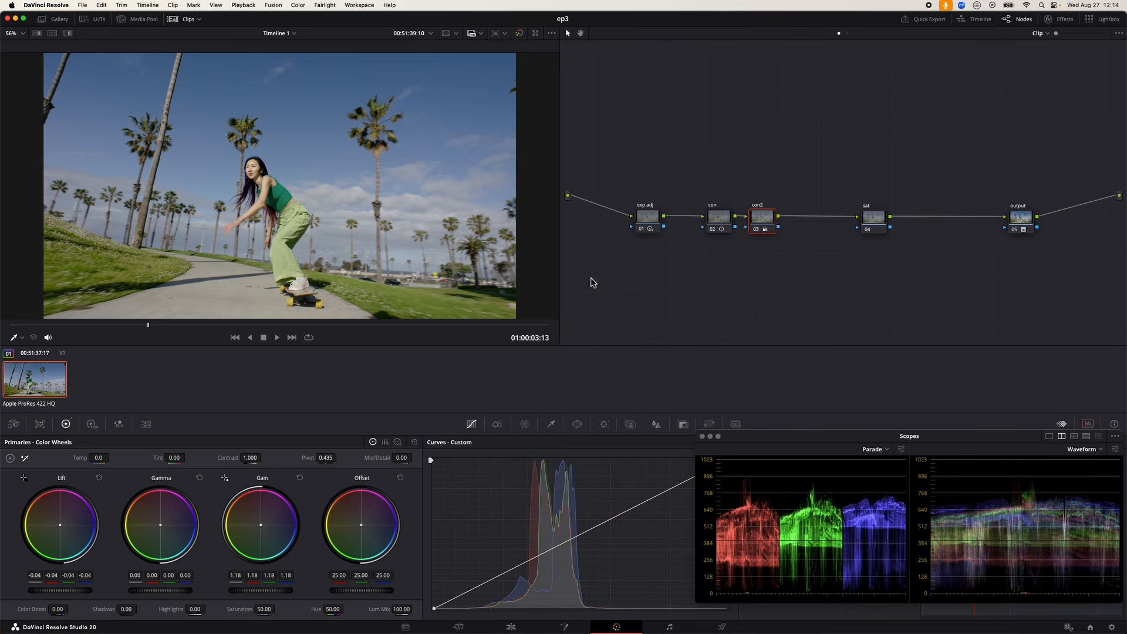
- Move the sat node closer to the output node and set its saturation to 60
left_click_drag(874, 218, 912, 220)
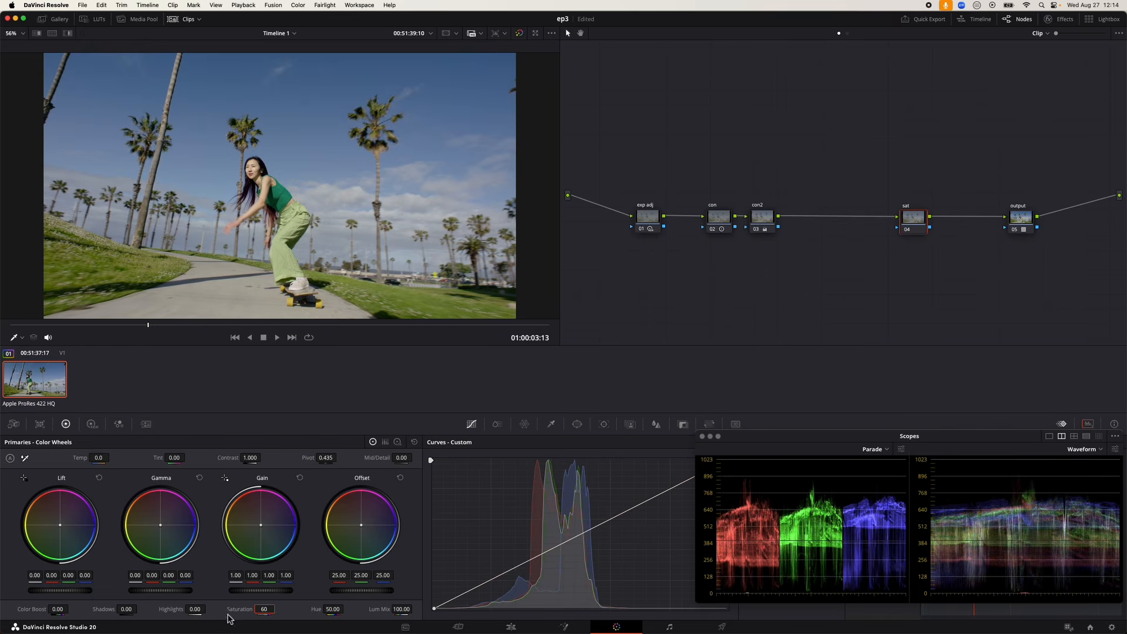
- Add a serial node after con2 and label it "col adj"
right_click(761, 219)
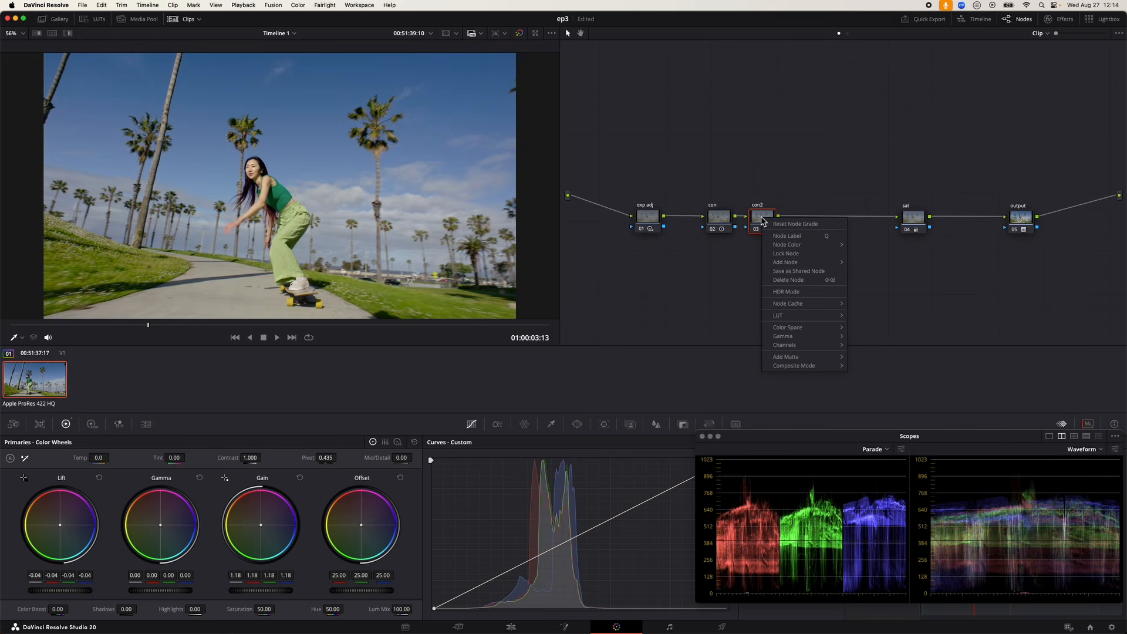
mouse_move(795, 262)
left_click(888, 271)
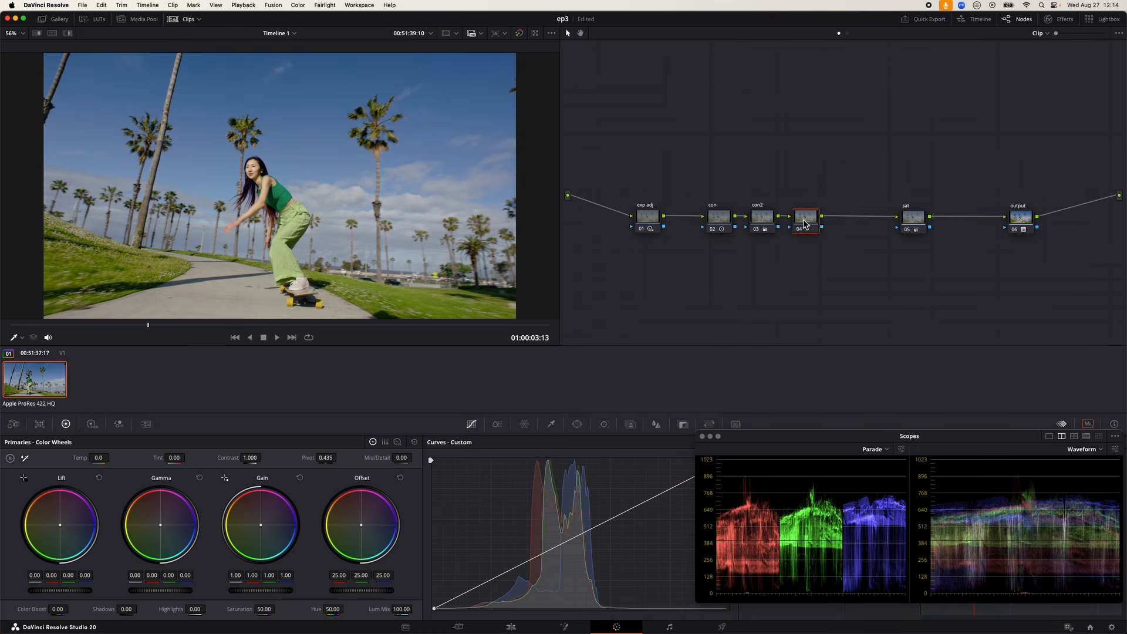
right_click(804, 223)
left_click(827, 240)
type("col adj")
key("Return")
- On col adj, warm the gamma (red 0.01, blue -0.01), cool the gain (red 0.97, blue 1.04) and compare the node off and on
left_click_drag(160, 525, 159, 523)
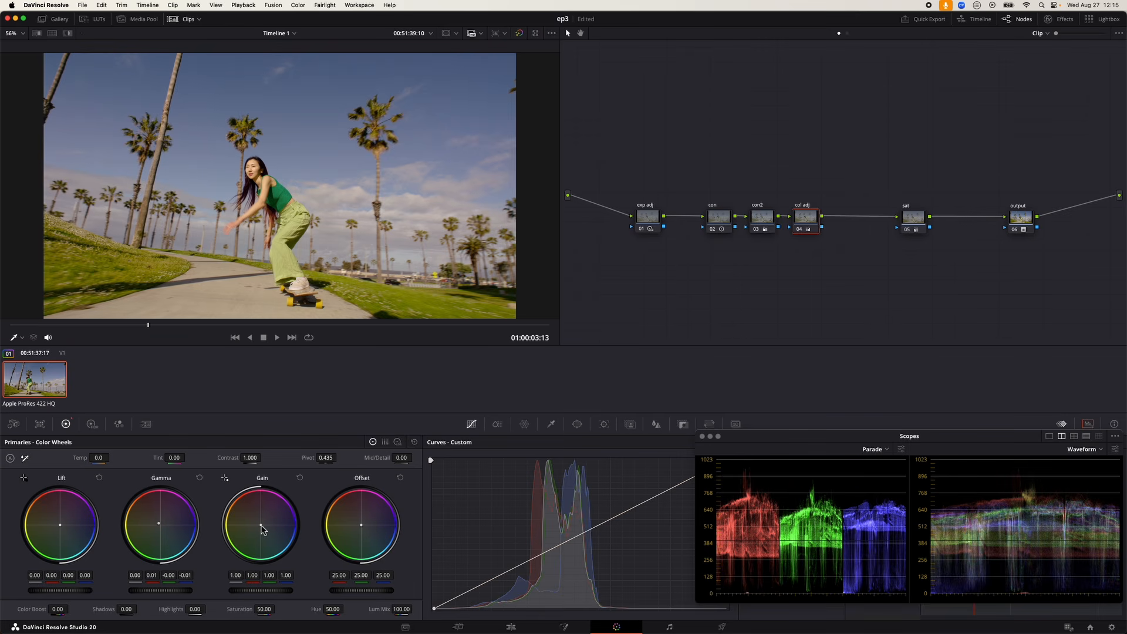
left_click_drag(260, 525, 261, 524)
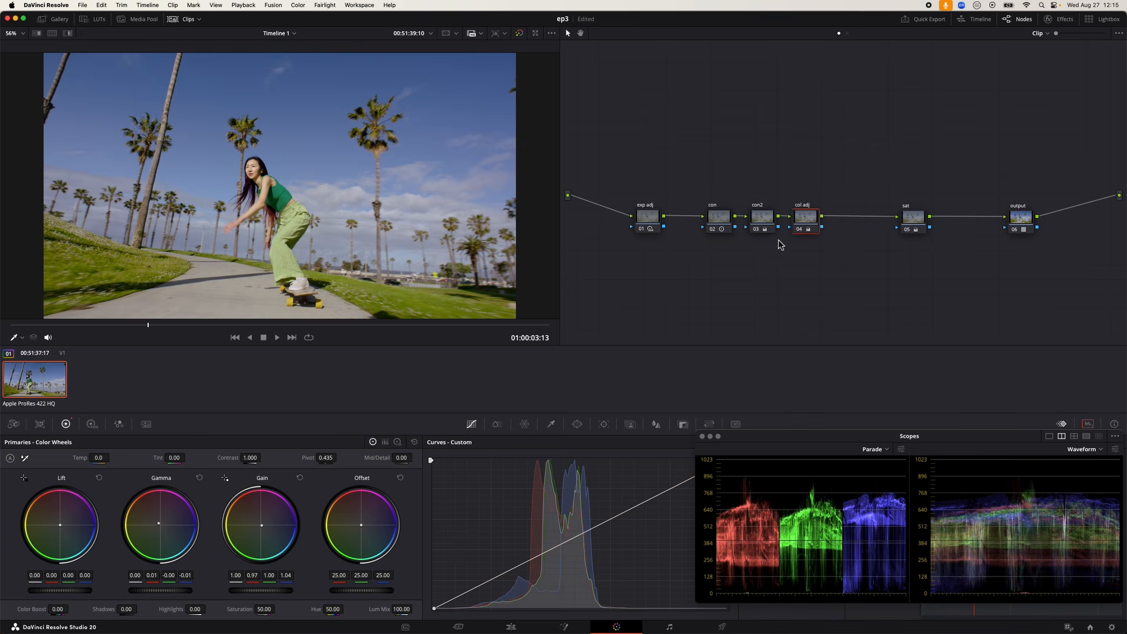
left_click(799, 230)
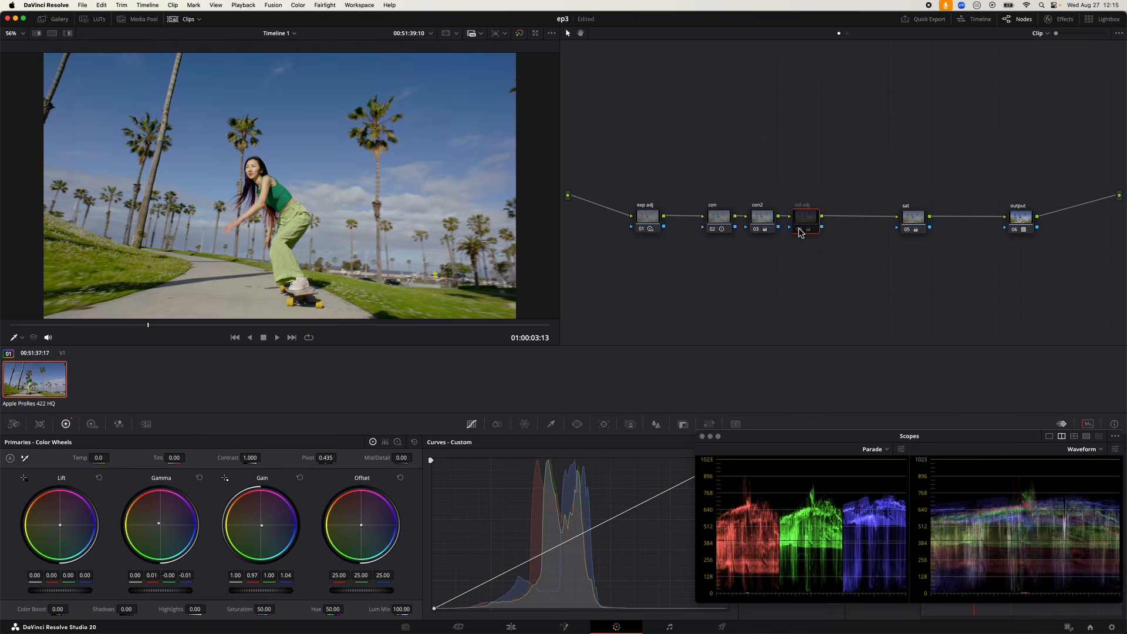
left_click(799, 230)
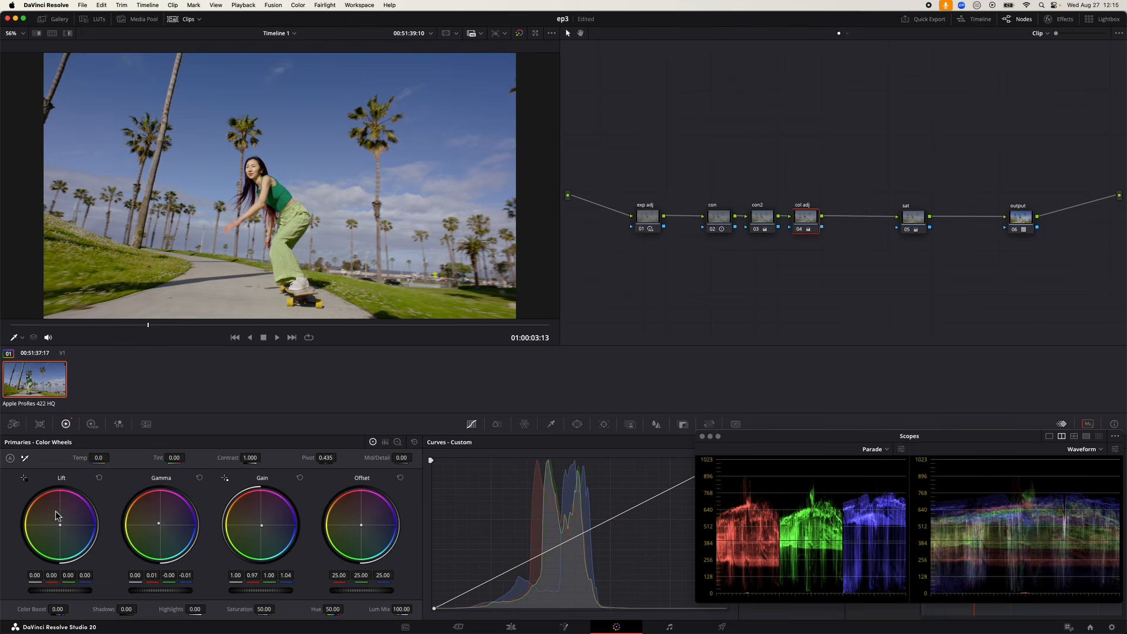
- On col adj, lower the lift red to -0.01 and set the gain to red 0.99, green 0.99 and blue 1.06
left_click_drag(60, 524, 57, 527)
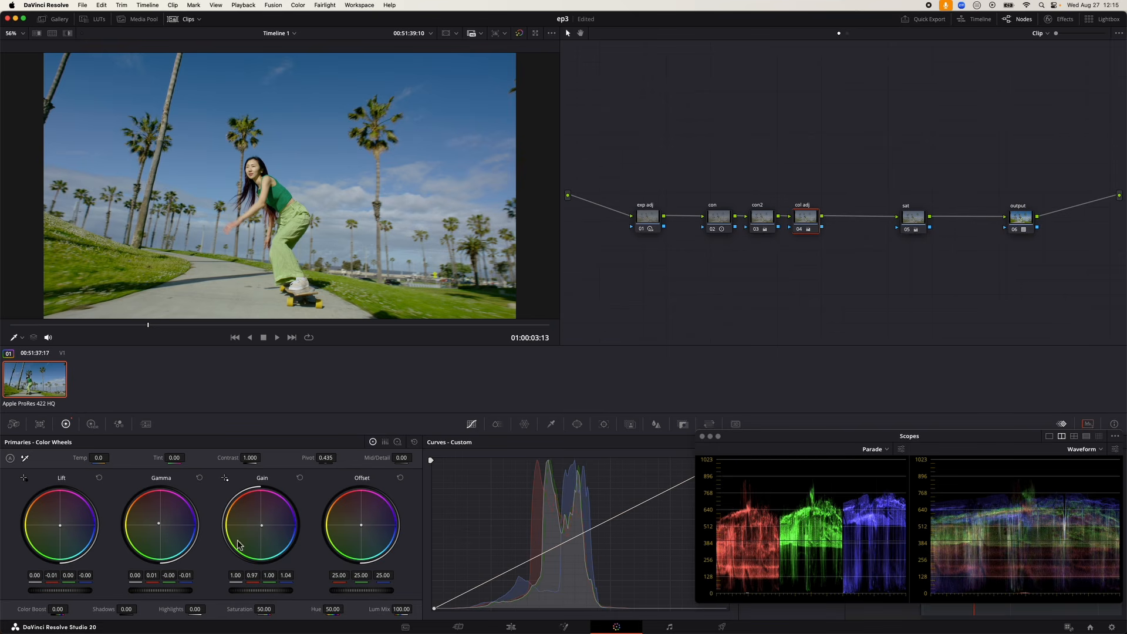
left_click_drag(261, 524, 262, 526)
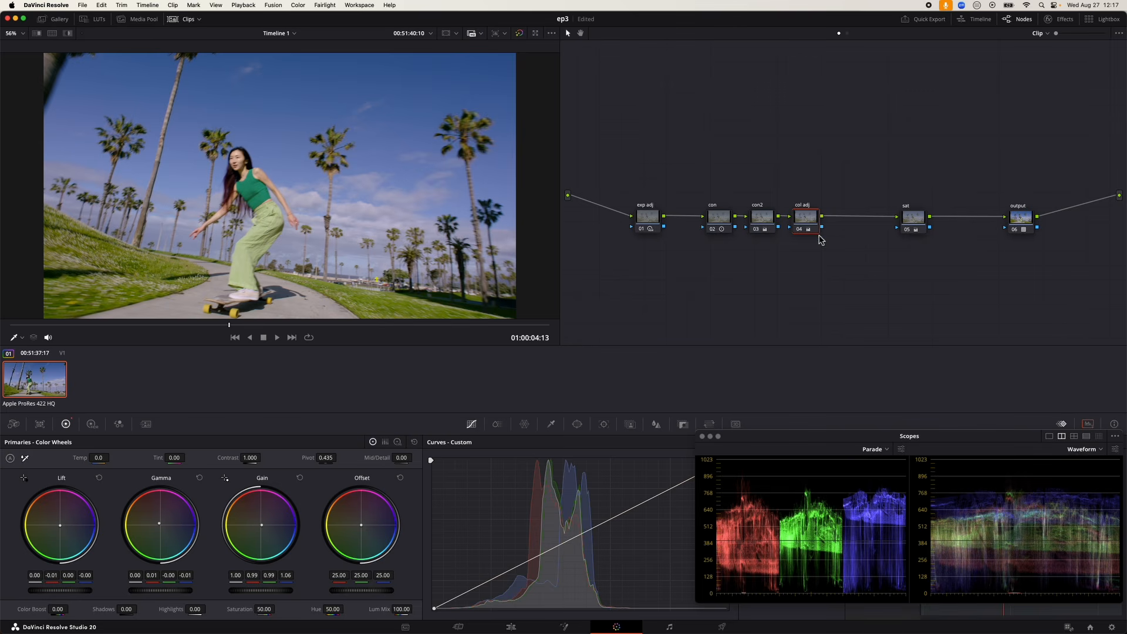
- Add a parallel node to col adj and isolate part of the skater on it with a qualifier
right_click(805, 221)
mouse_move(833, 265)
left_click(928, 284)
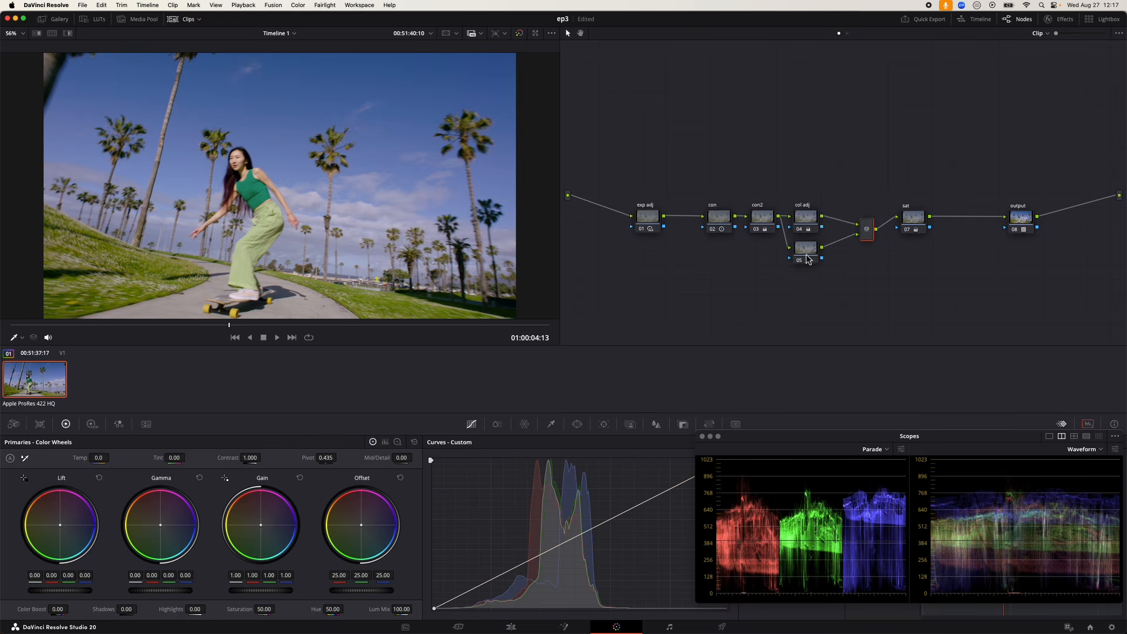
left_click(808, 258)
left_click(299, 4)
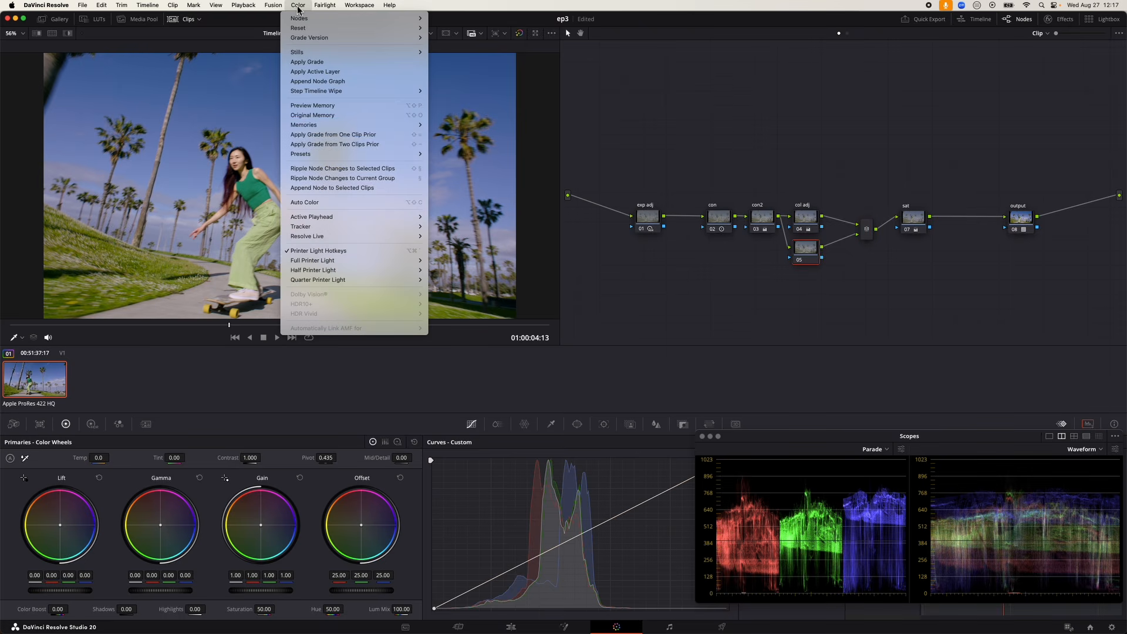
mouse_move(300, 154)
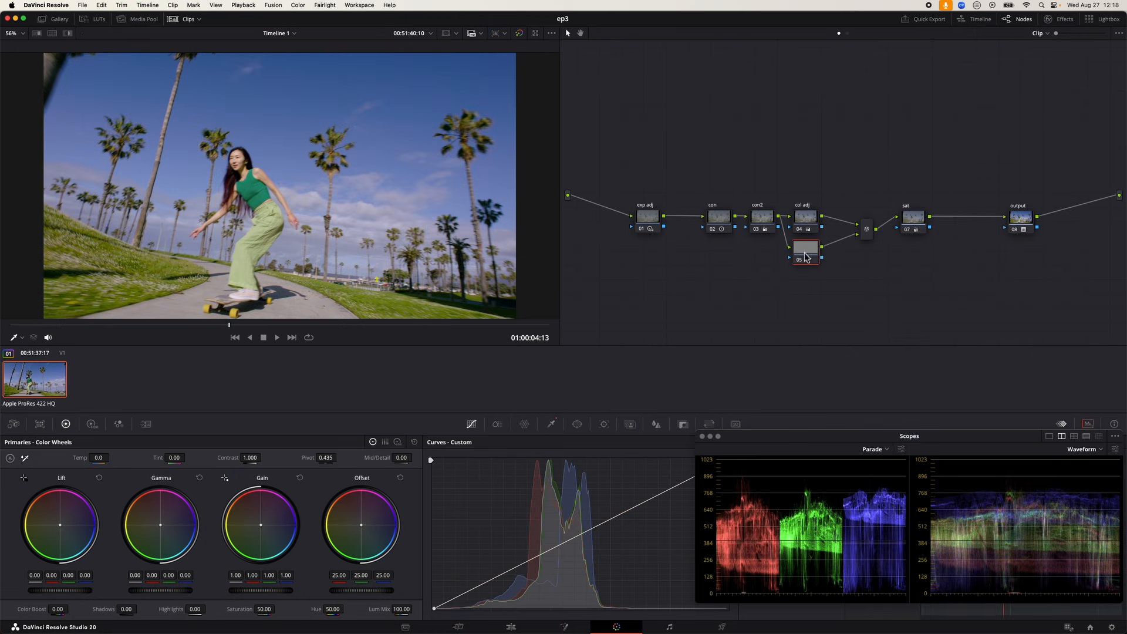
- Check the parallel node's qualifier selection in the highlight view and warm its offset to red 34.76, green 22.19, blue 13.86
left_click(67, 33)
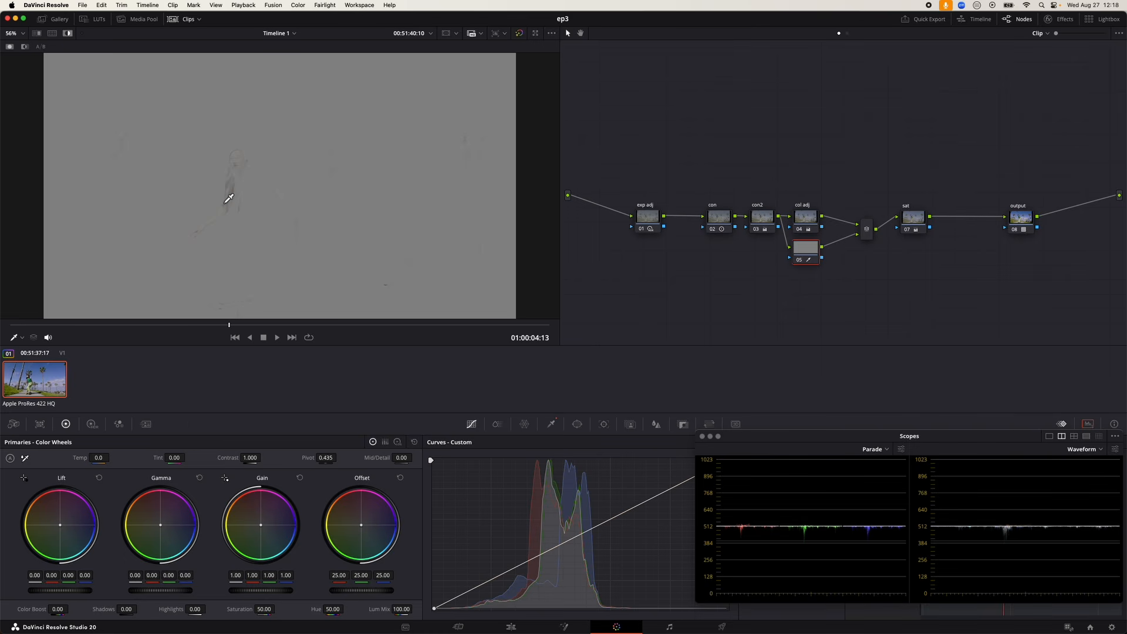
left_click(68, 34)
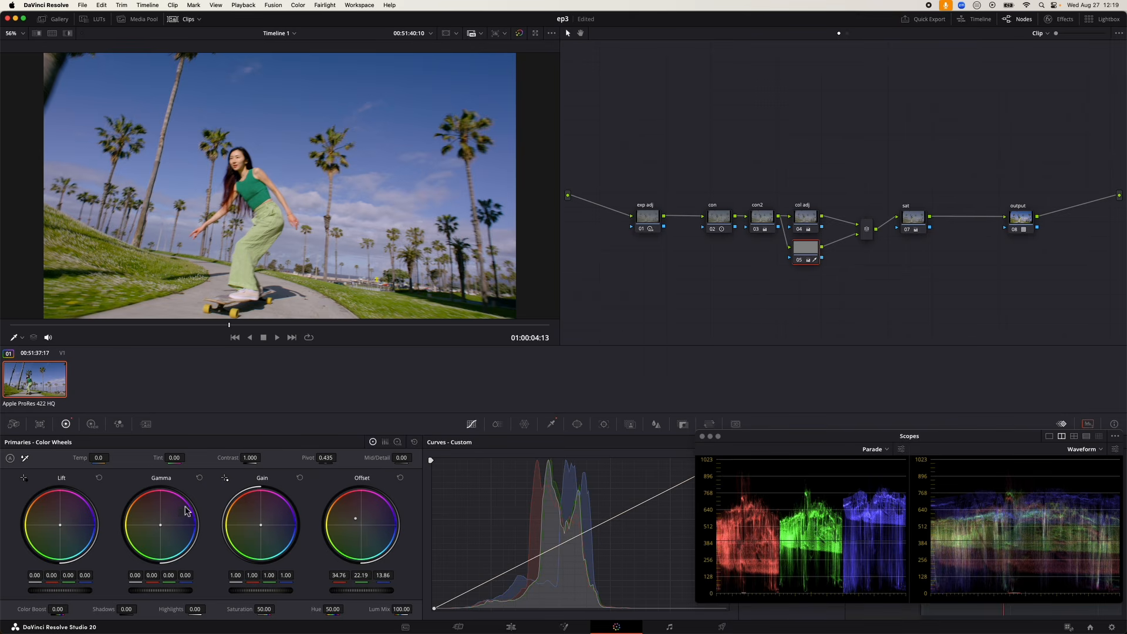
- At frame 01:00:05:02, lower the parallel node's gain to 0.80 and compare the node off and on
left_click_drag(232, 329, 275, 339)
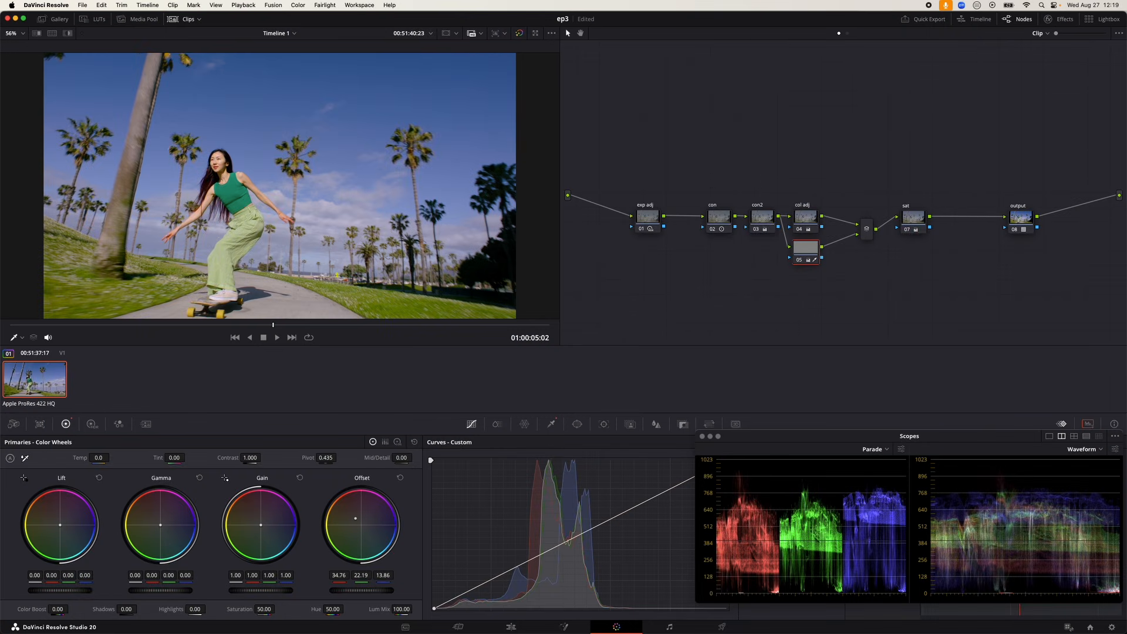
left_click_drag(261, 590, 257, 589)
left_click_drag(260, 590, 255, 589)
left_click(799, 260)
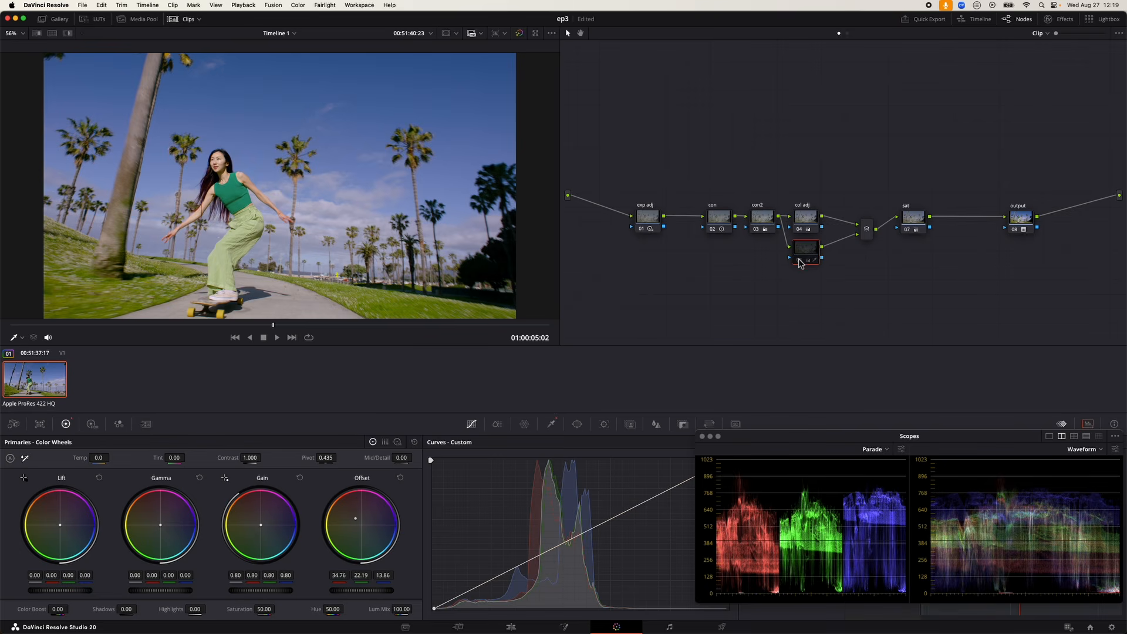
left_click(798, 260)
left_click(799, 260)
left_click(798, 260)
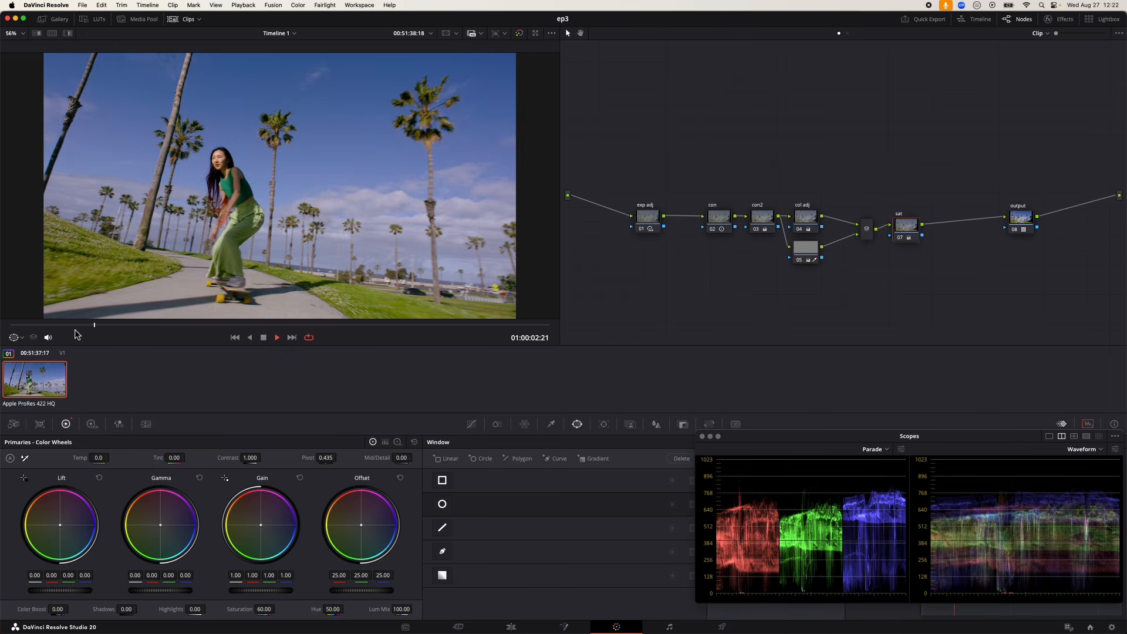
- Play the clip in a loop to review the grade
key("space")
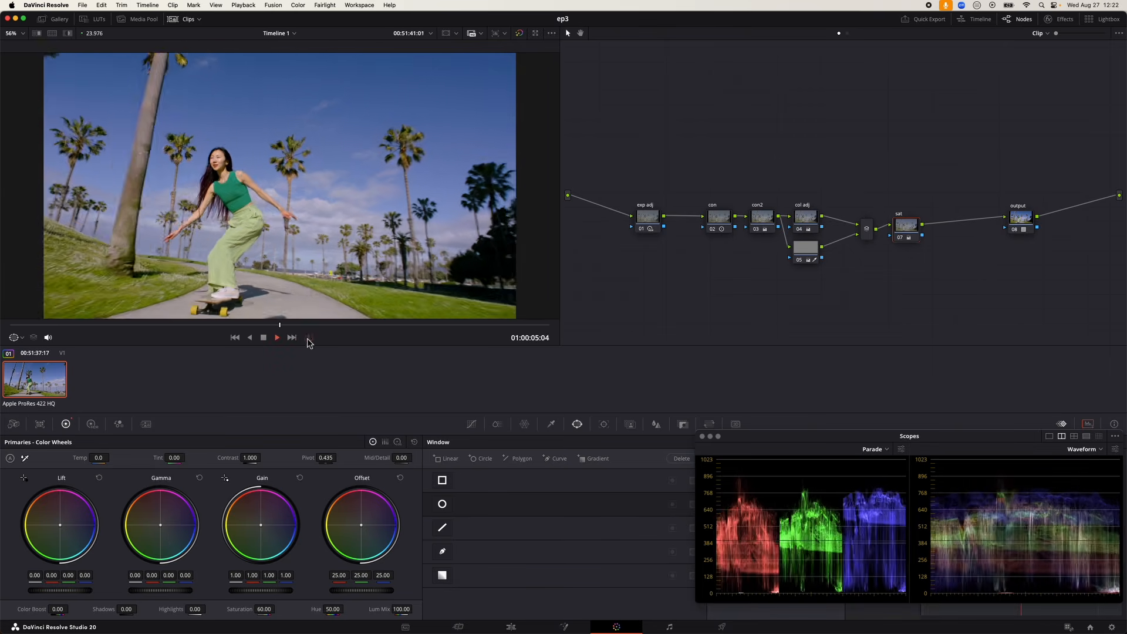
left_click(309, 338)
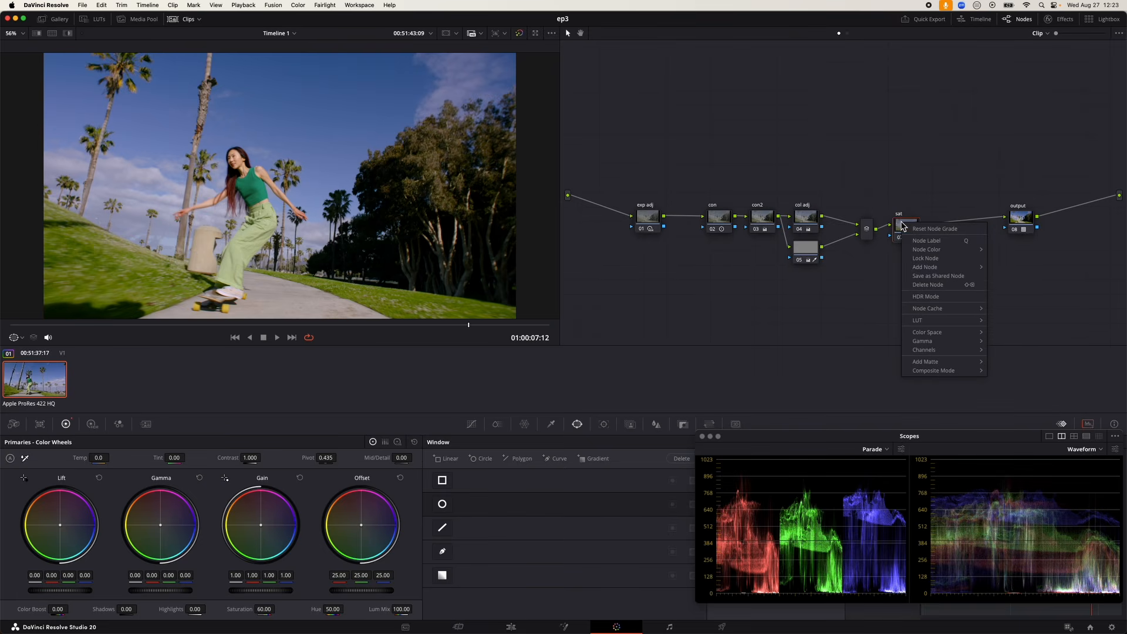
- Add a serial node after sat and place a circular window on it, centred below the frame
mouse_move(971, 269)
left_click(1014, 271)
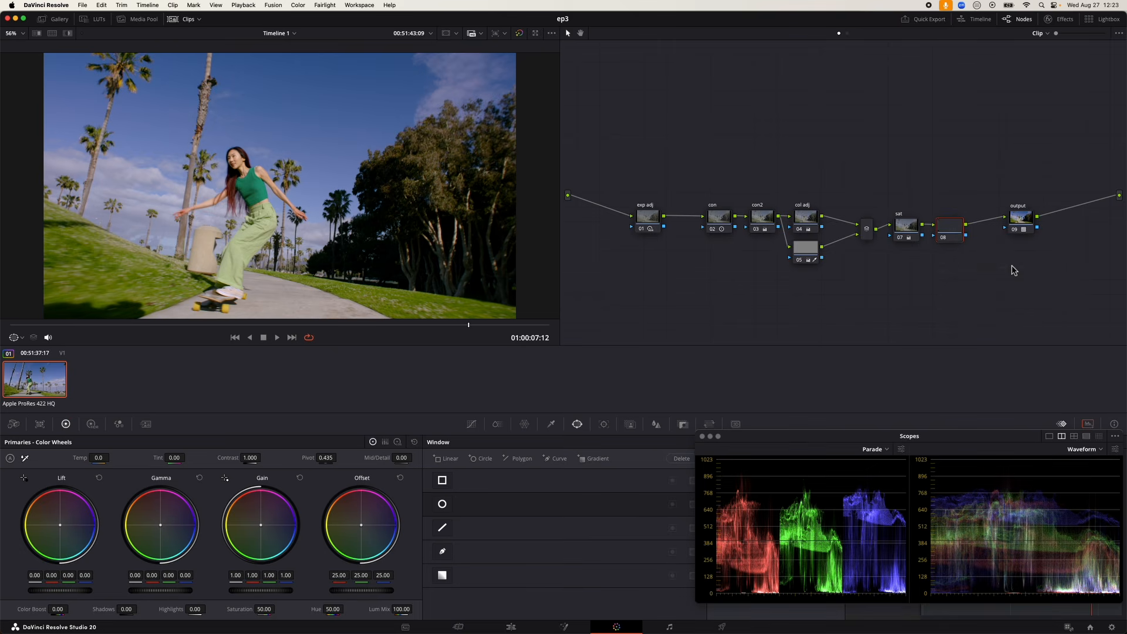
left_click(442, 504)
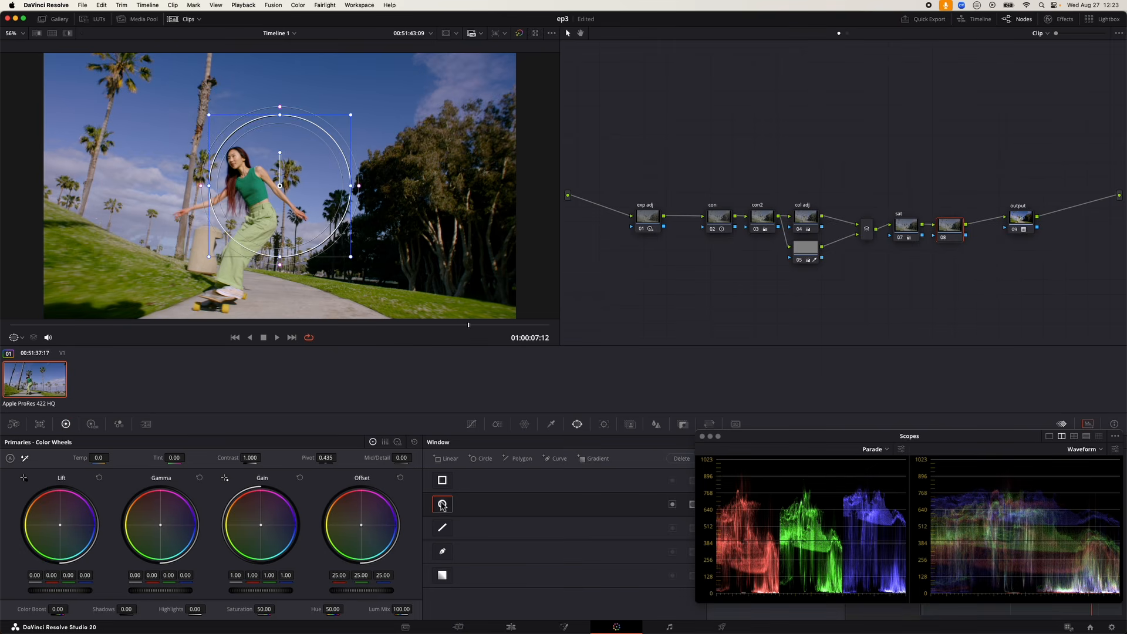
left_click_drag(280, 185, 276, 367)
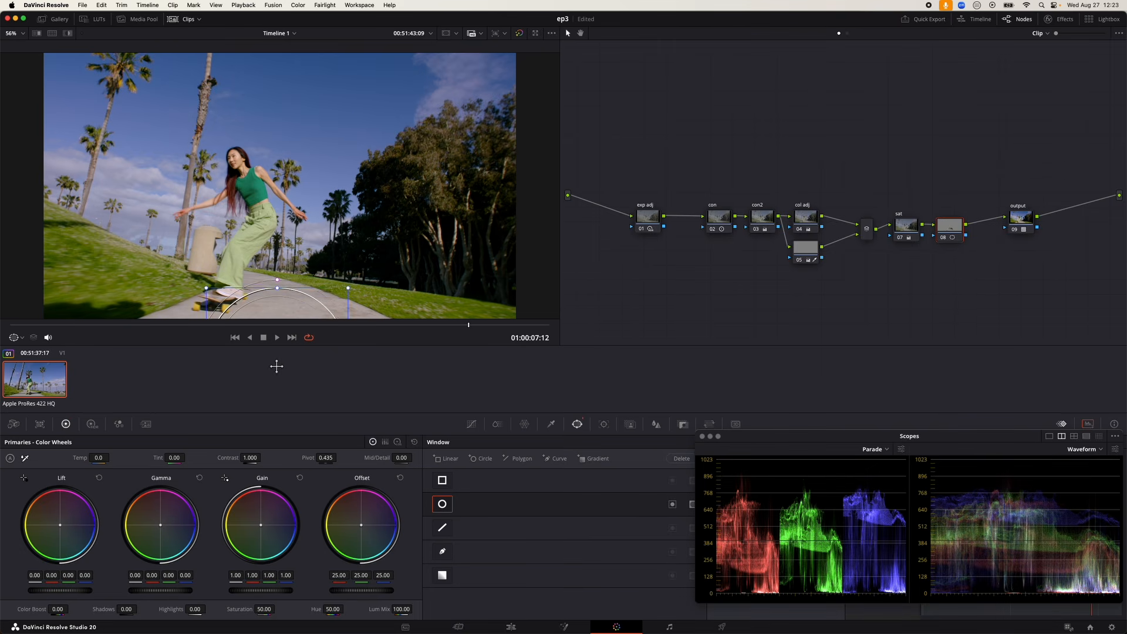
- Stretch the circular window to about the full frame width and lower it until its upper edge meets the frame's bottom
scroll(242, 271, "down", 5)
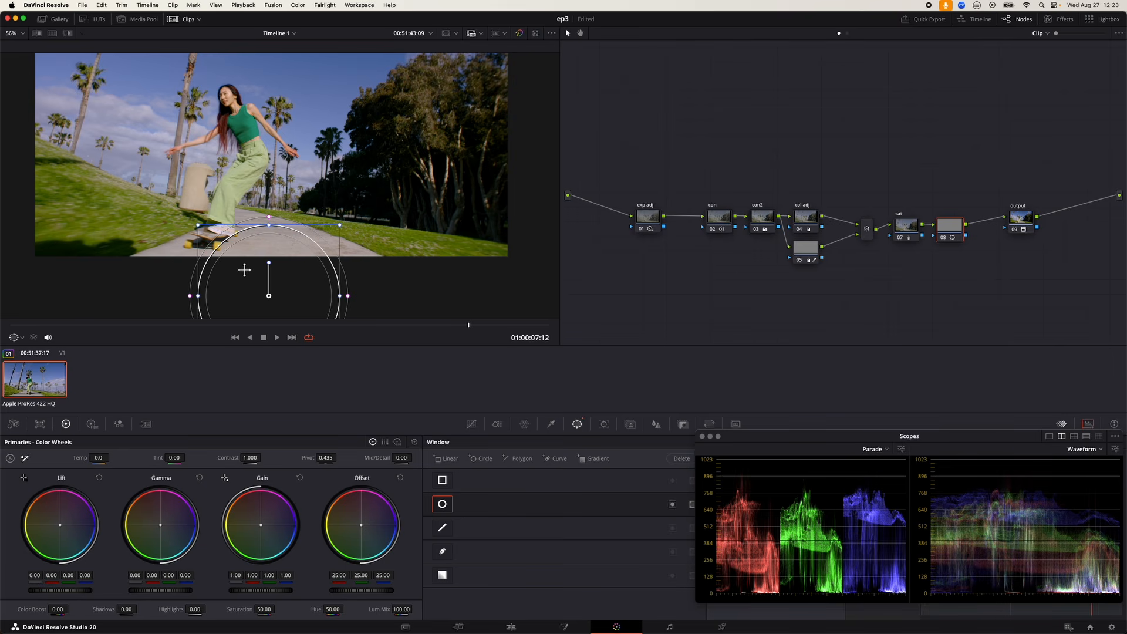
scroll(244, 214, "down", 1)
scroll(243, 214, "left", 1)
scroll(244, 213, "up", 3)
scroll(217, 203, "down", 1)
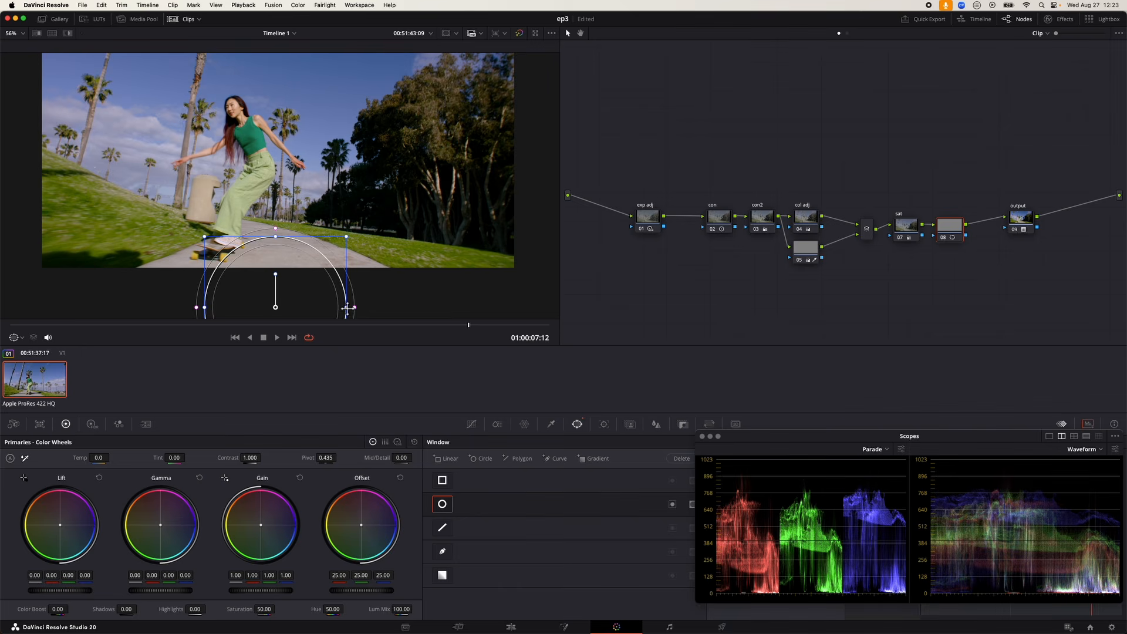
left_click_drag(349, 309, 519, 307)
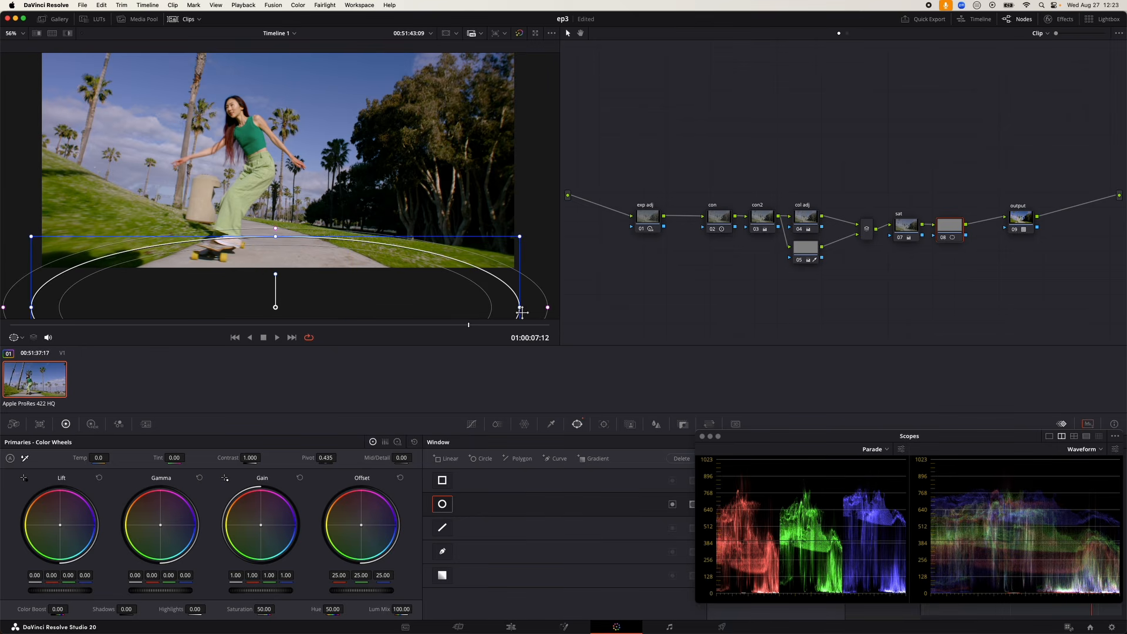
left_click_drag(290, 300, 302, 318)
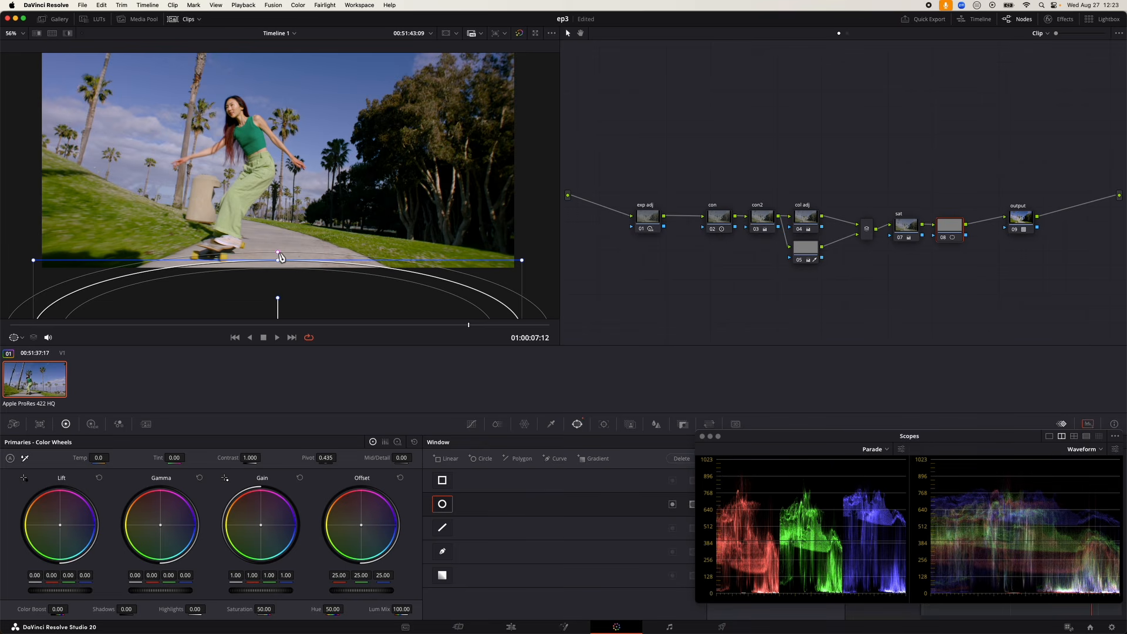
- Set the circular window's Soft 1 to 9.83 and darken node 08 by lowering its gain to 0.60
left_click_drag(744, 441, 874, 451)
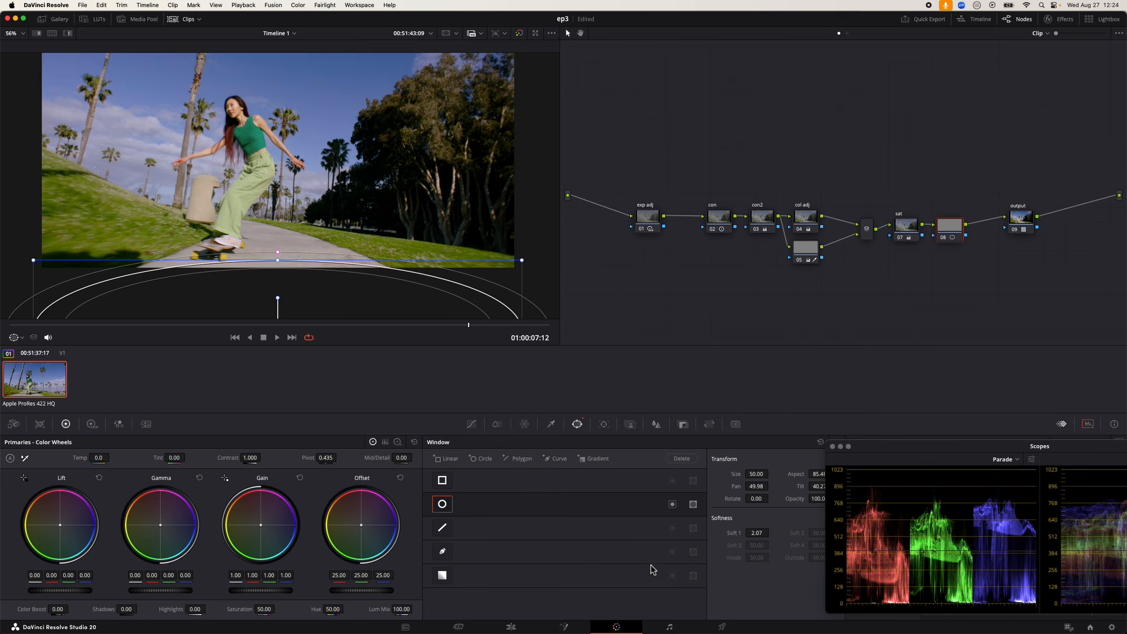
left_click_drag(756, 532, 773, 532)
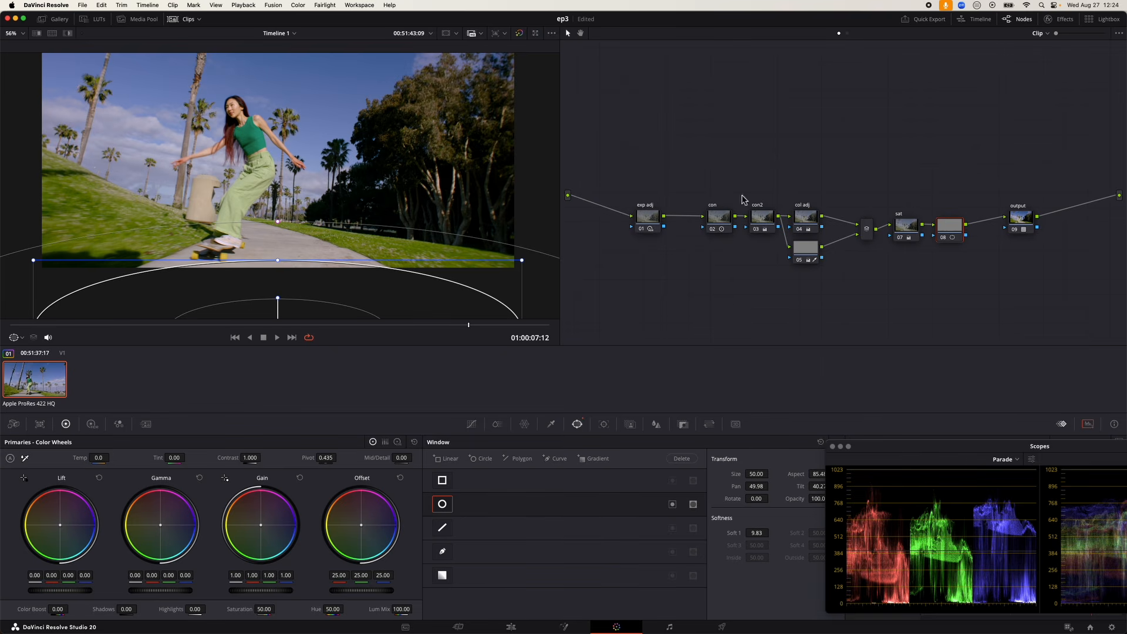
left_click_drag(275, 589, 229, 590)
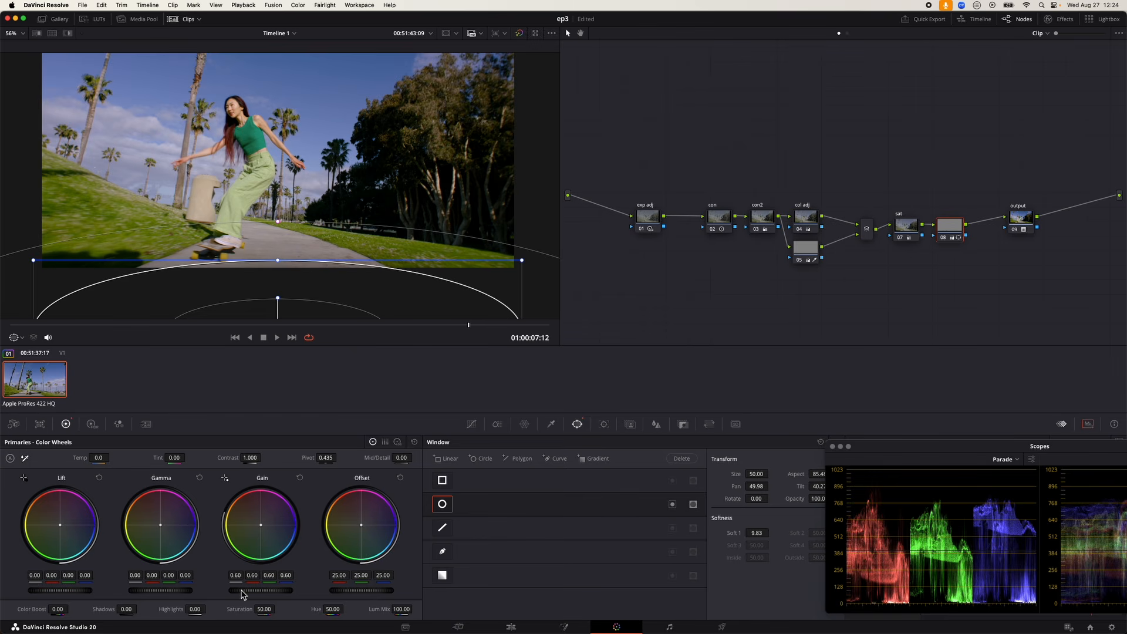
left_click(13, 33)
left_click(16, 47)
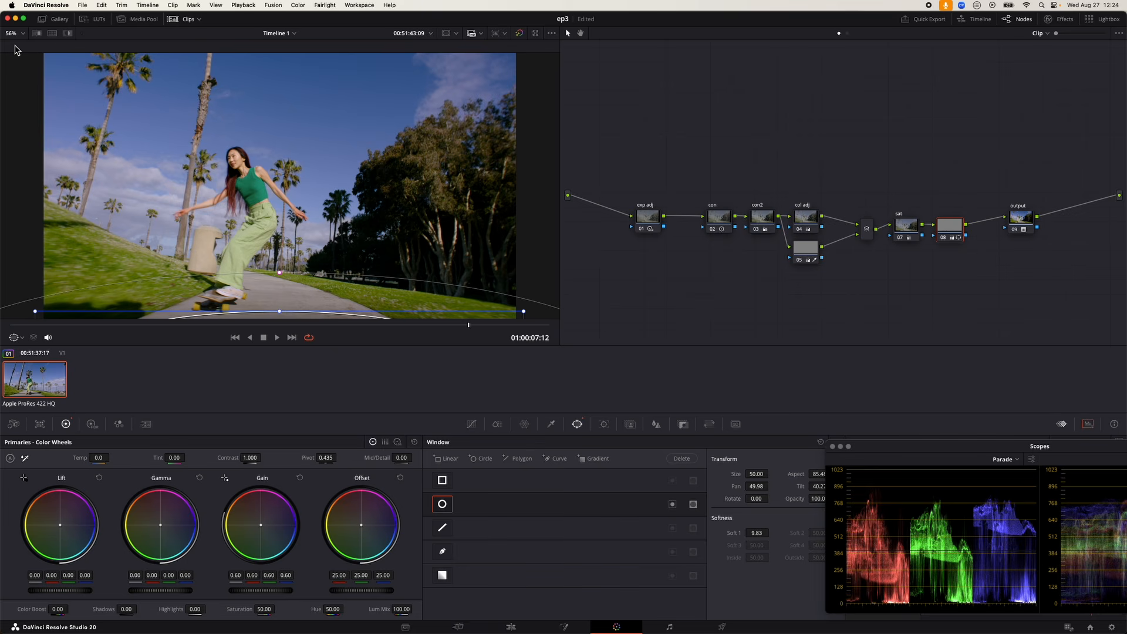